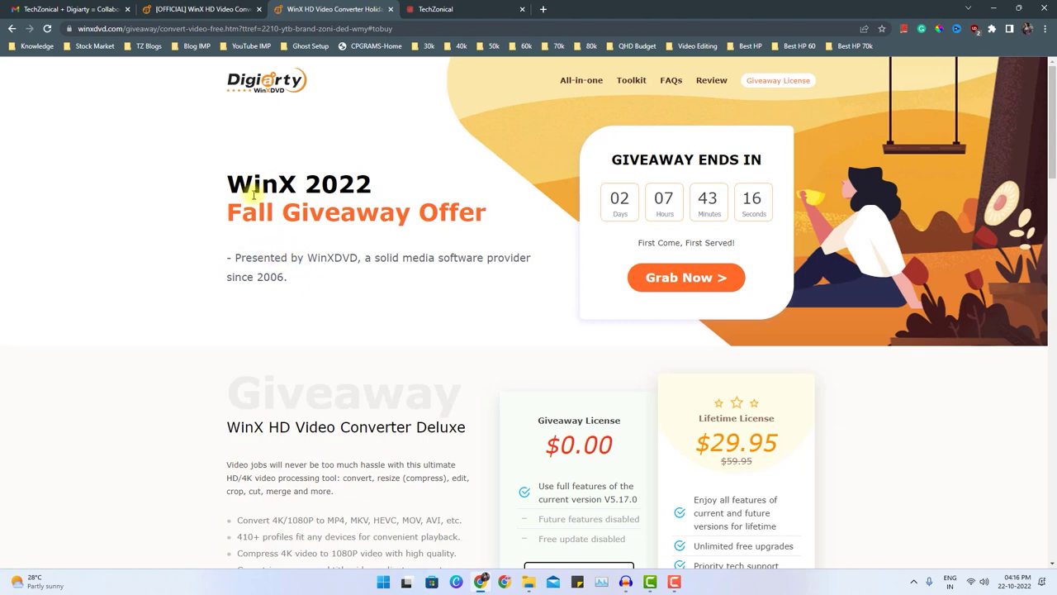
Claim the free WinX giveaway licence key by submitting an email address on the giveaway page
double_click(312, 186)
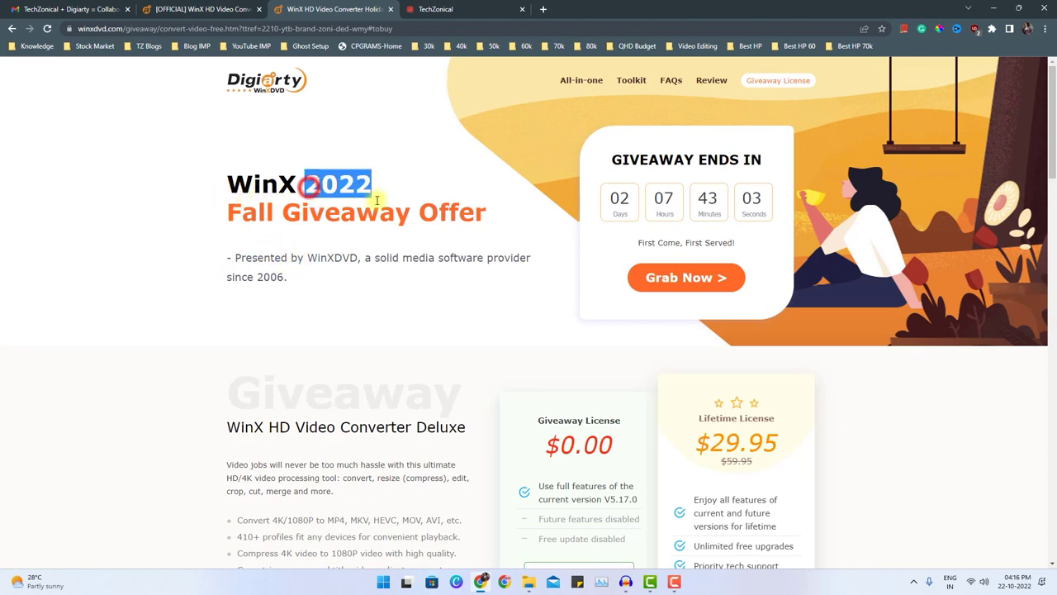
left_click(602, 304)
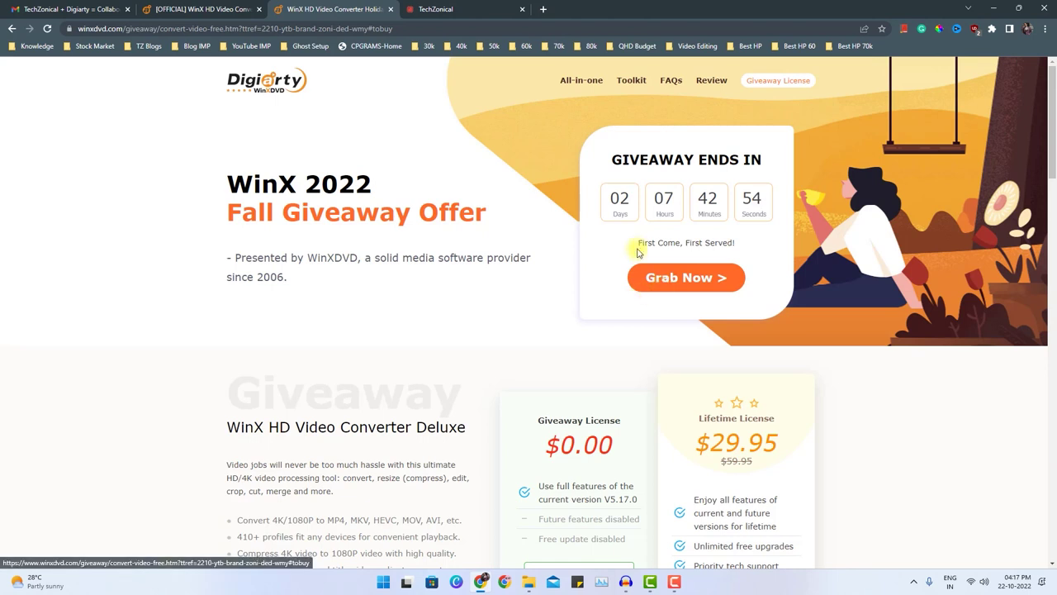
left_click_drag(636, 245, 685, 243)
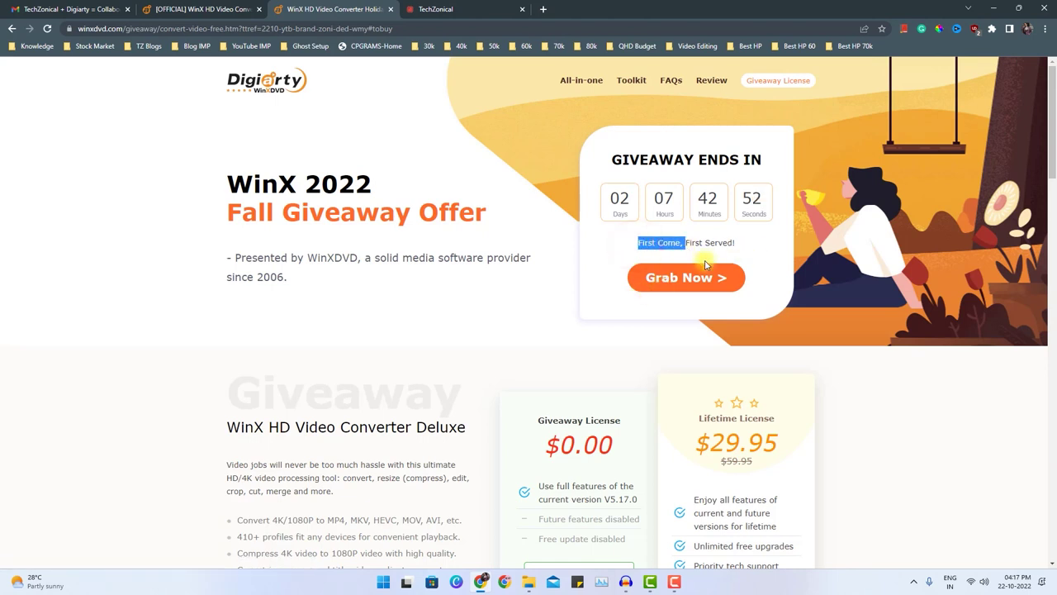
left_click(681, 280)
left_click(559, 283)
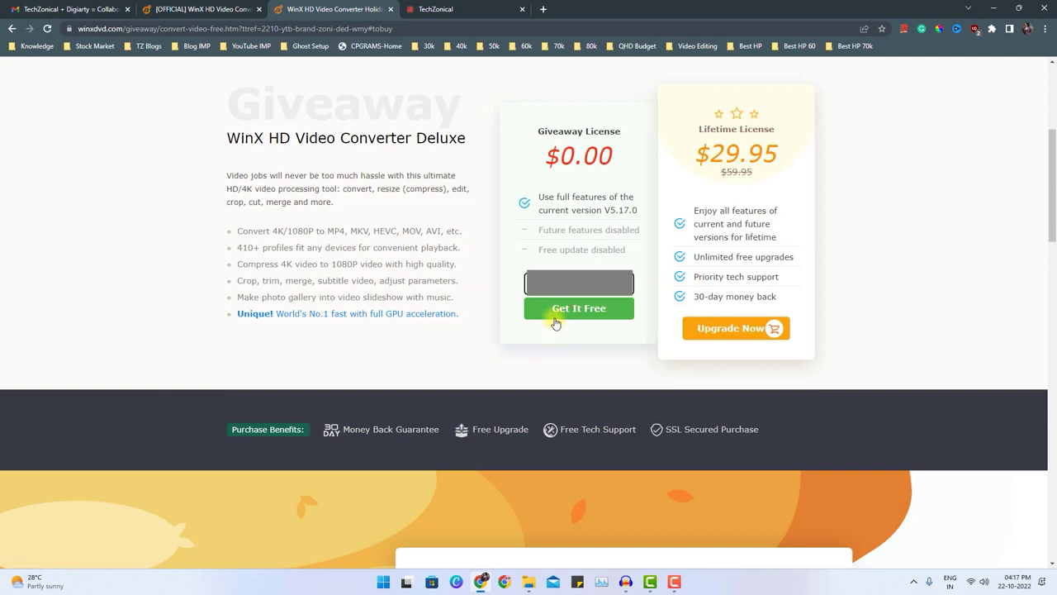
left_click(559, 316)
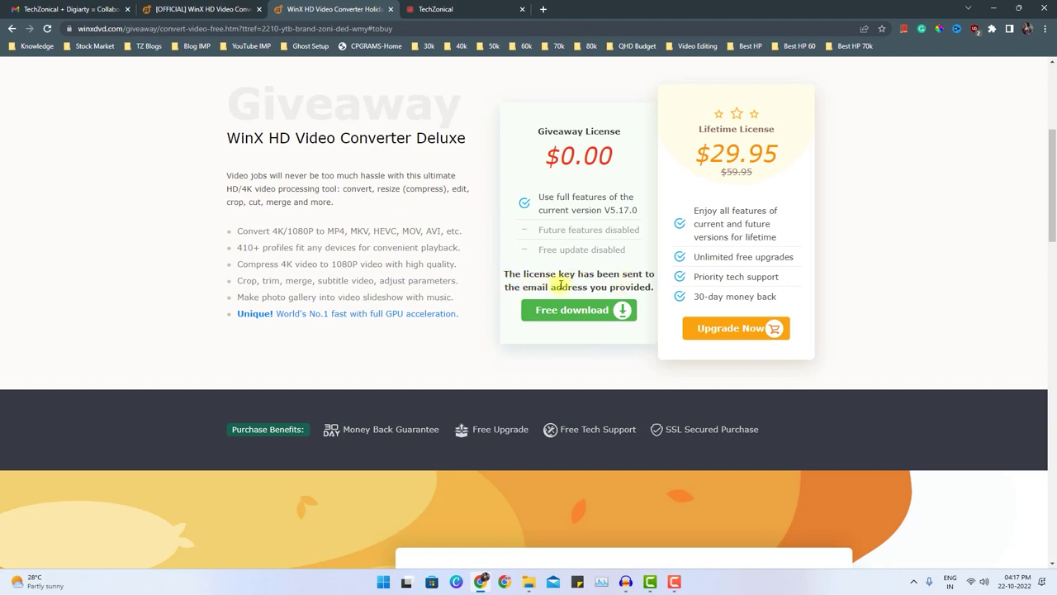
Start downloading the converter installer and look over the official WinX HD Video Converter page
left_click(623, 311)
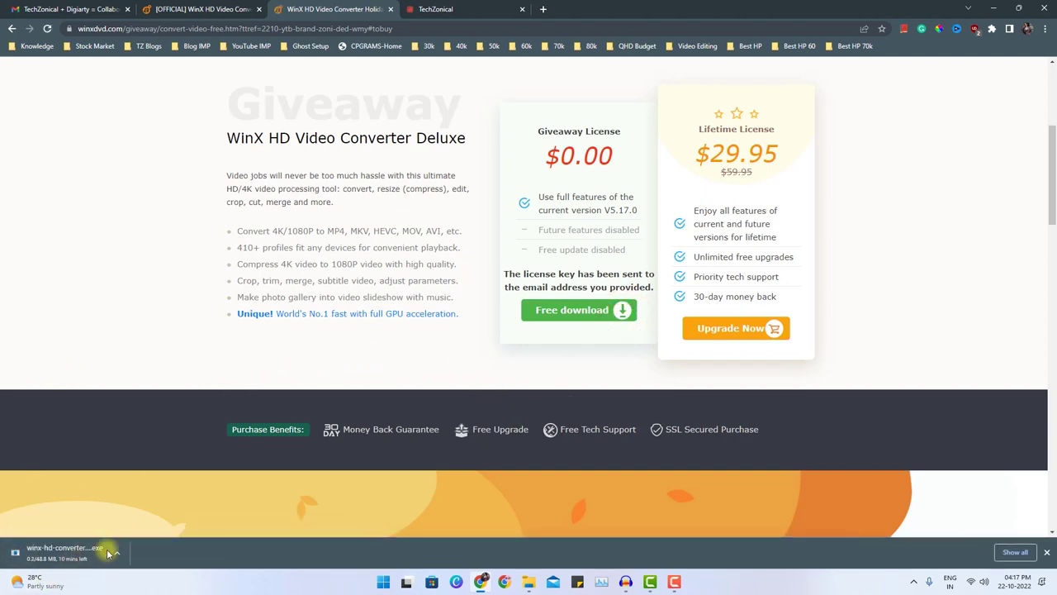
scroll(165, 281, "up", 1)
left_click(217, 9)
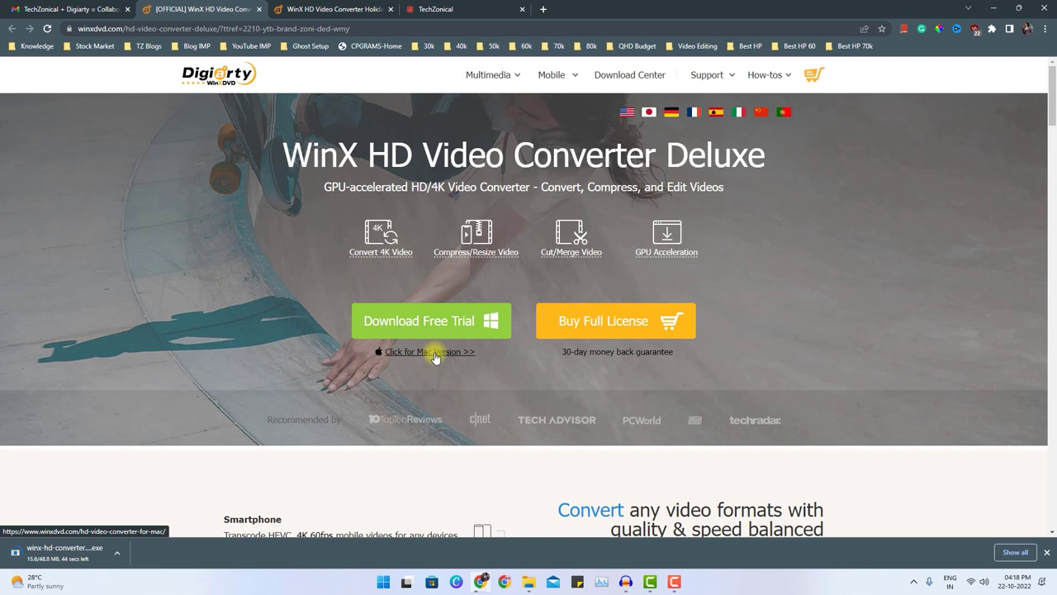
left_click(330, 9)
scroll(472, 283, "up", 2)
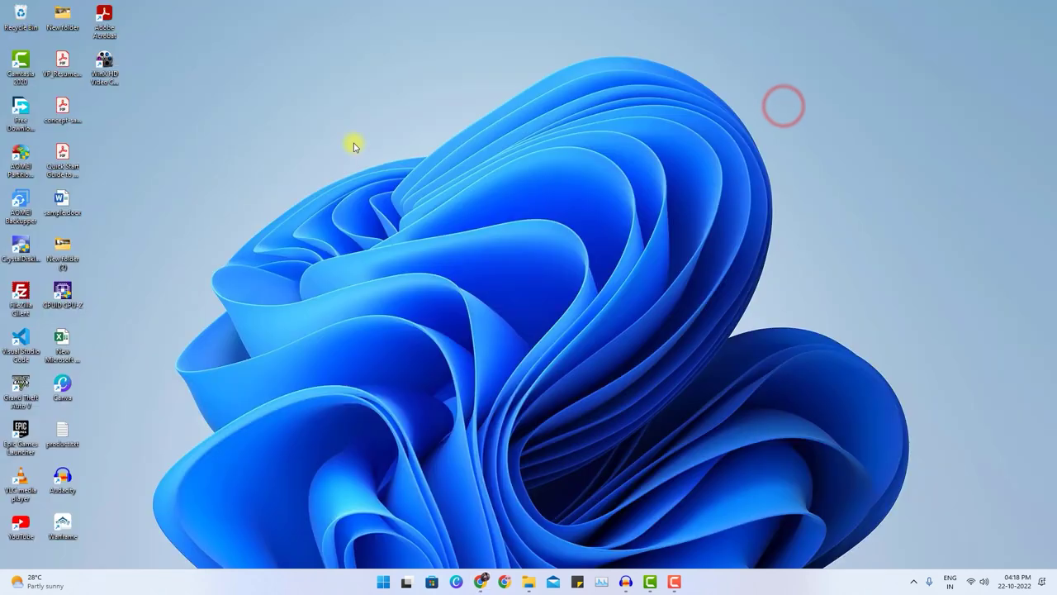
Launch WinX from the desktop and activate it with the emailed giveaway licence code
double_click(114, 75)
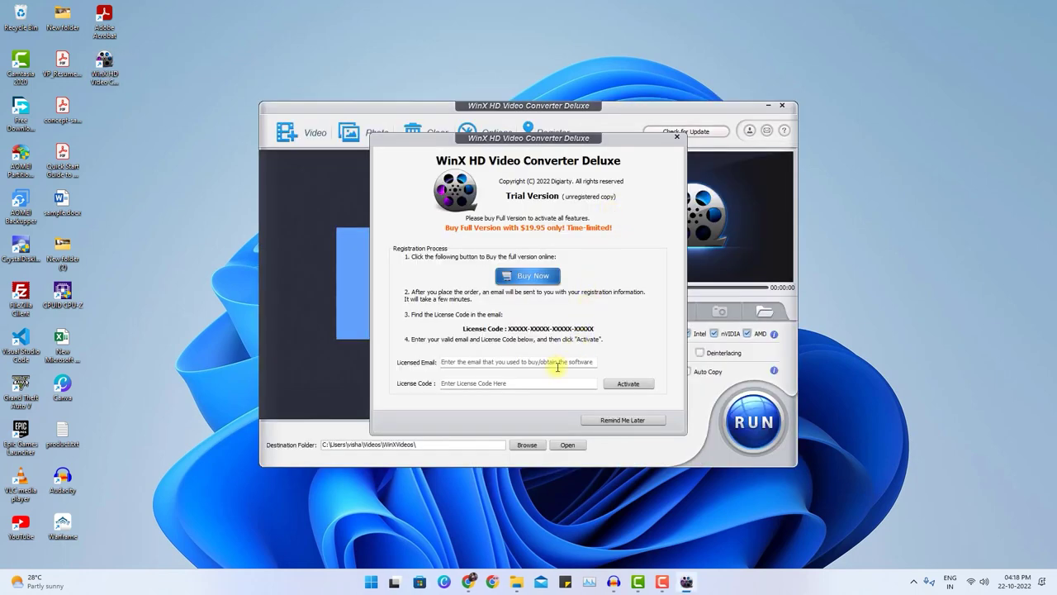
left_click(489, 582)
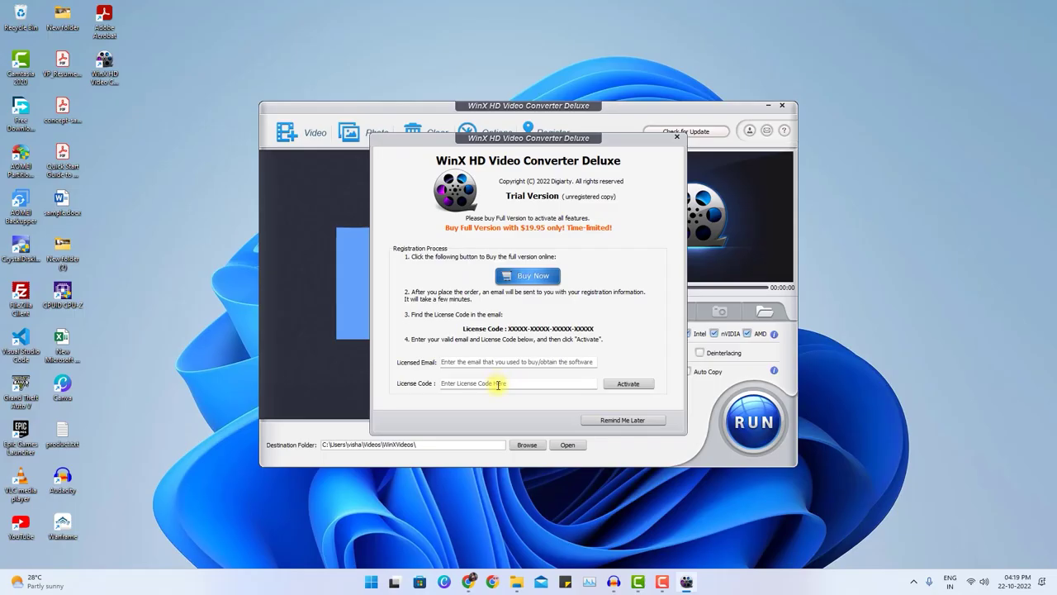
left_click(514, 383)
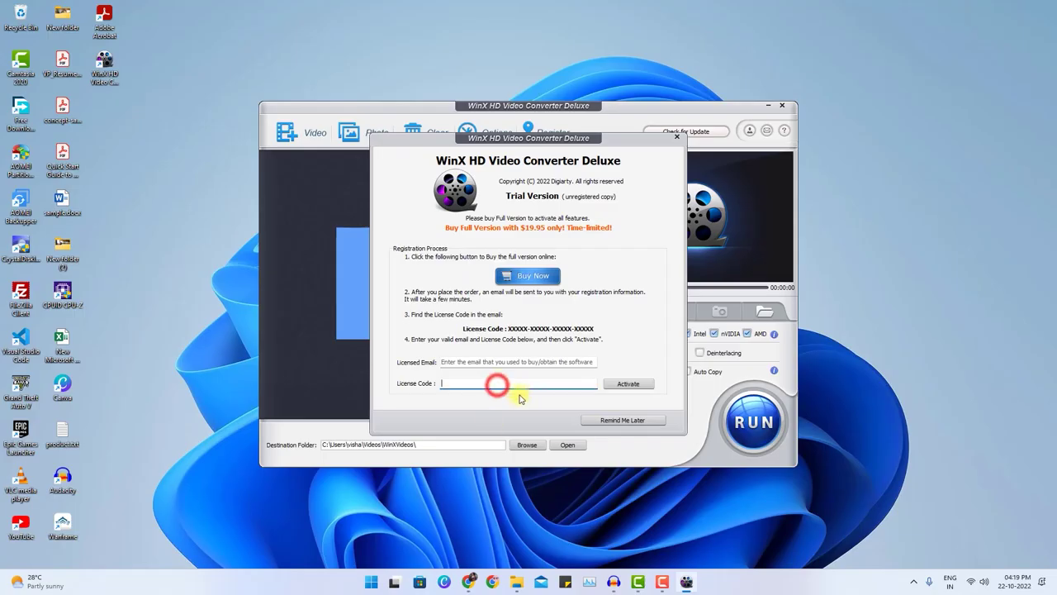
left_click(627, 384)
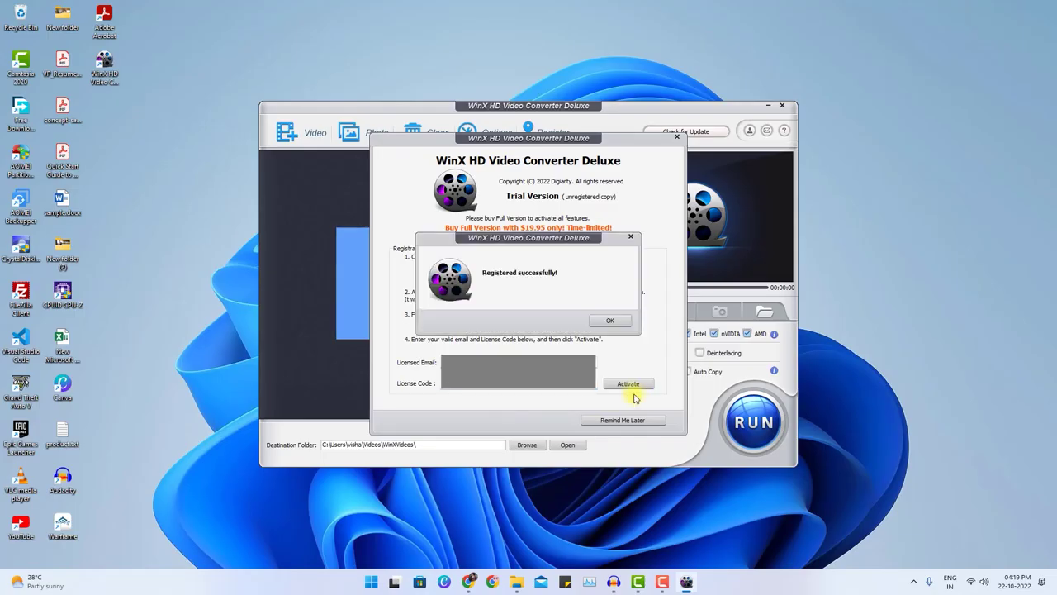
left_click(608, 320)
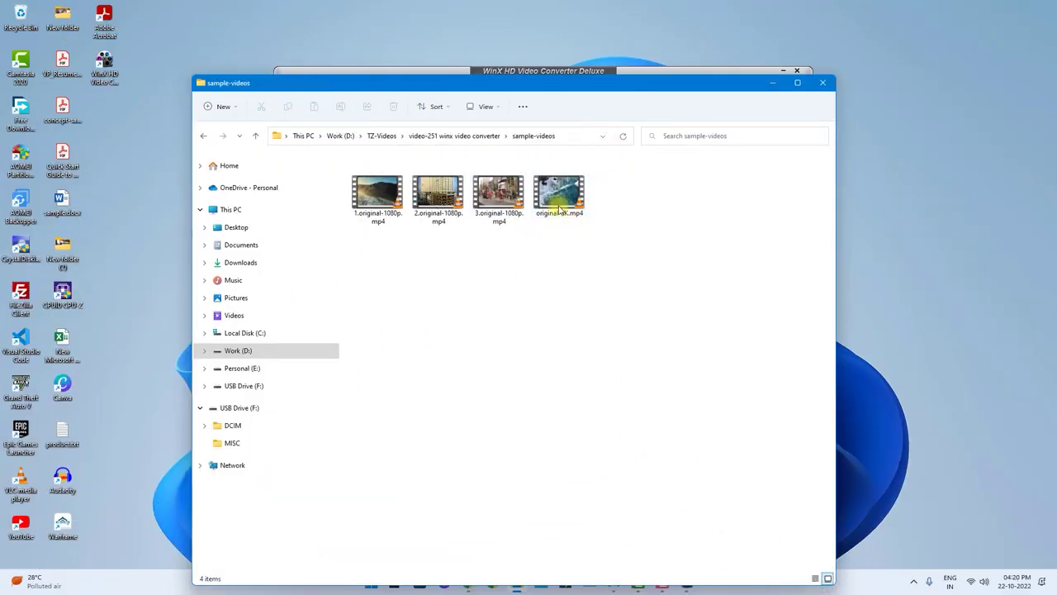
Add 1.original-1080p.mp4 to the converter through the file picker
left_click_drag(623, 93, 627, 144)
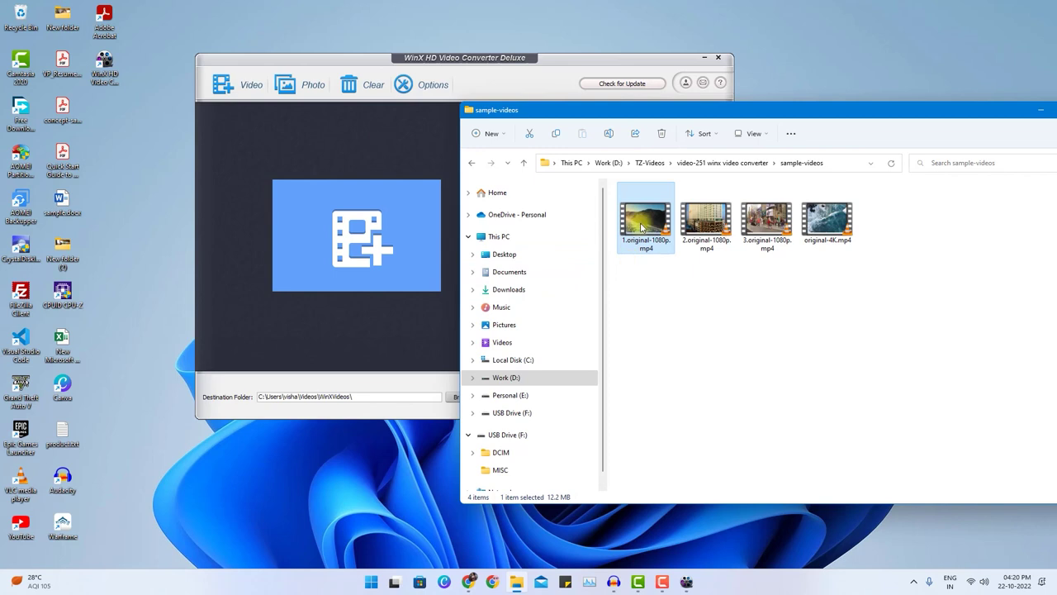
left_click_drag(641, 227, 661, 213)
left_click(517, 79)
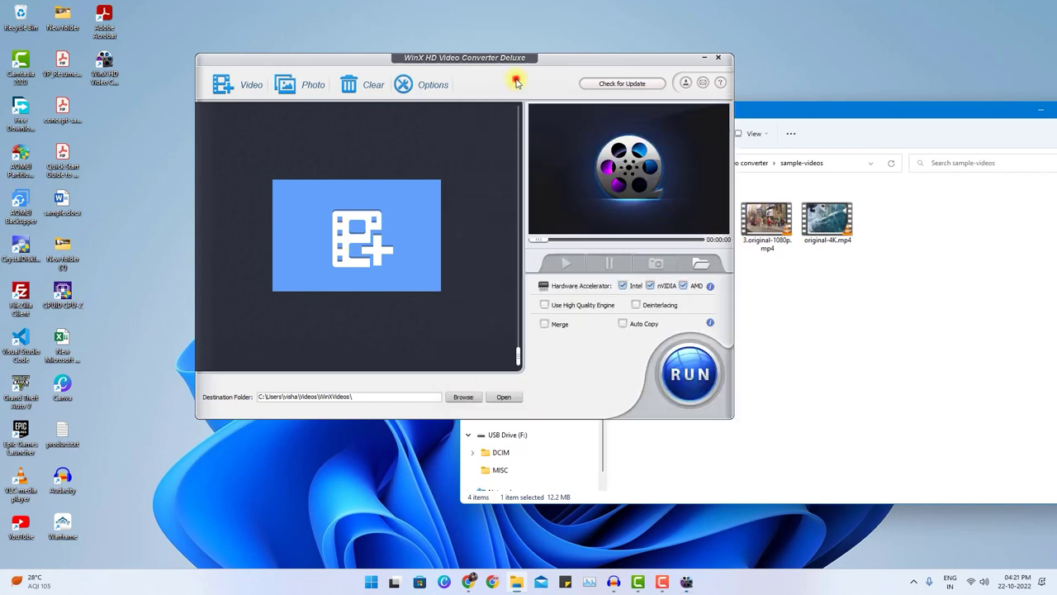
left_click(233, 88)
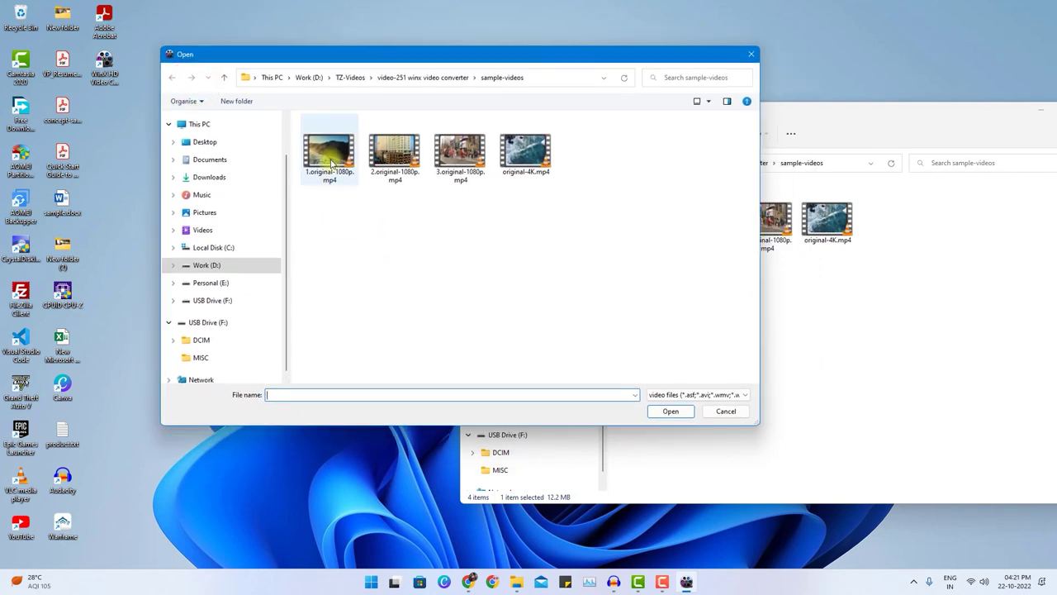
double_click(333, 164)
Confirm 1.original-1080p.mp4 is 1920×1080 in its Properties details, then close the folder
left_click(660, 336)
left_click(665, 239)
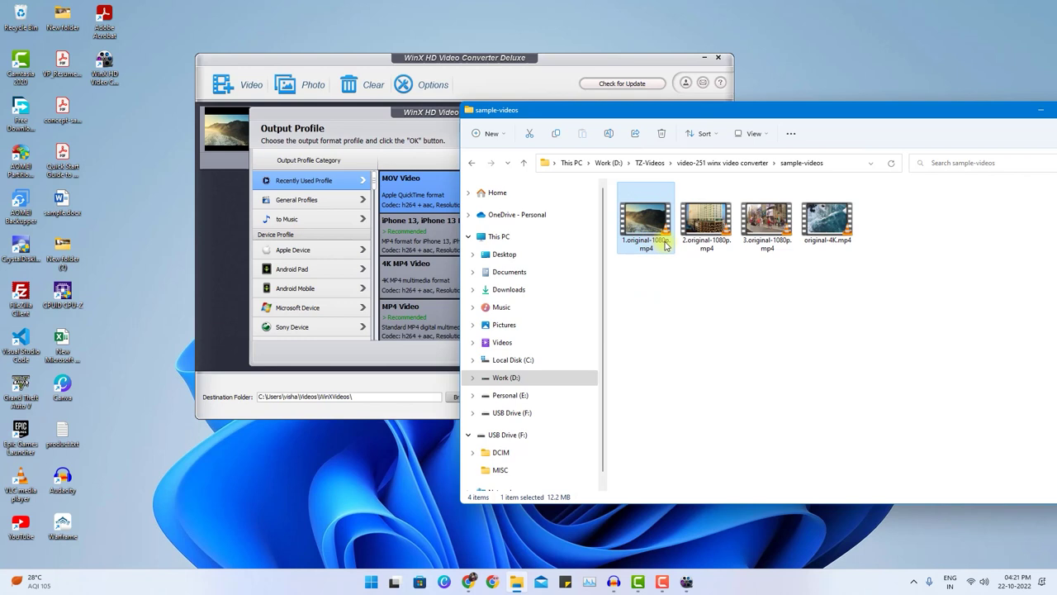
left_click(668, 306)
right_click(654, 247)
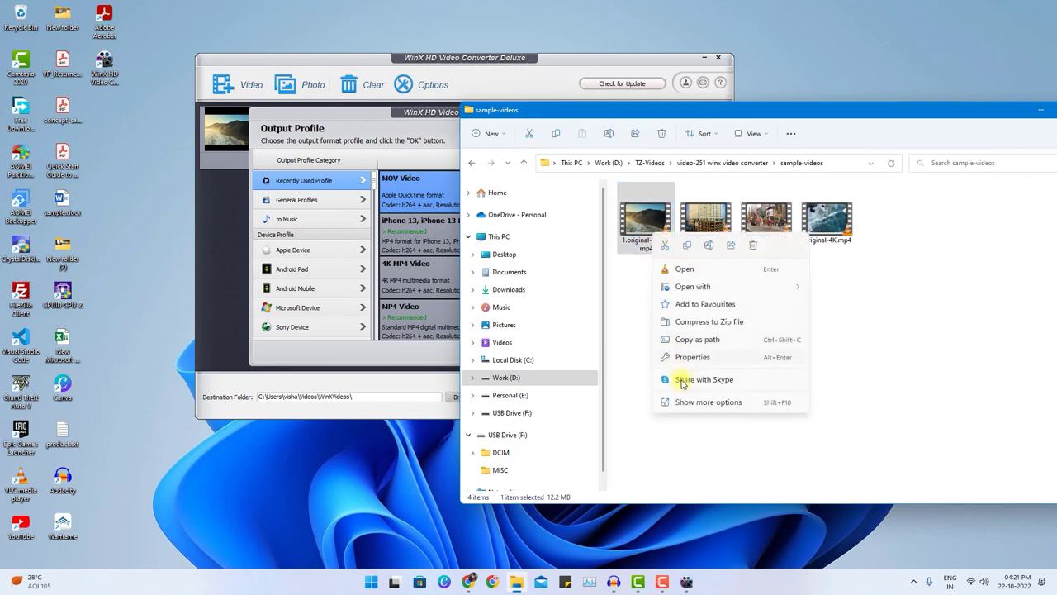
left_click(693, 358)
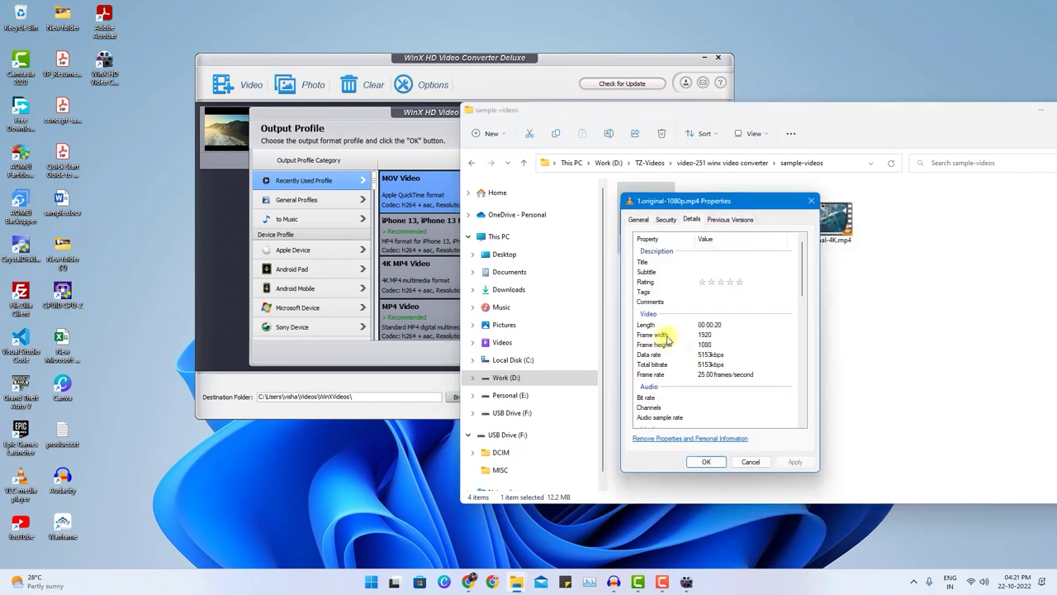
left_click(711, 344)
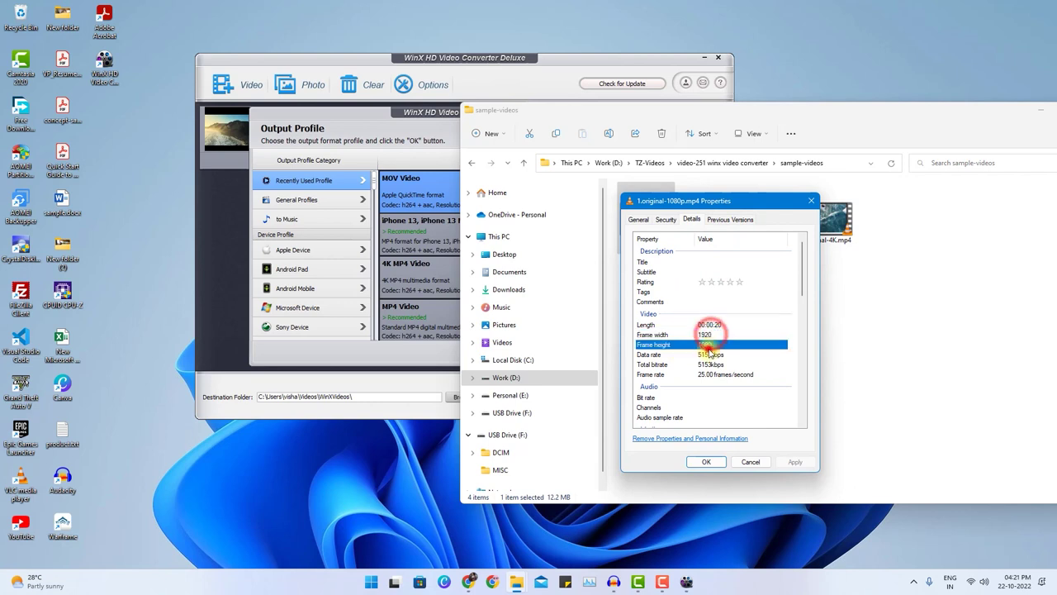
left_click(813, 203)
left_click(931, 111)
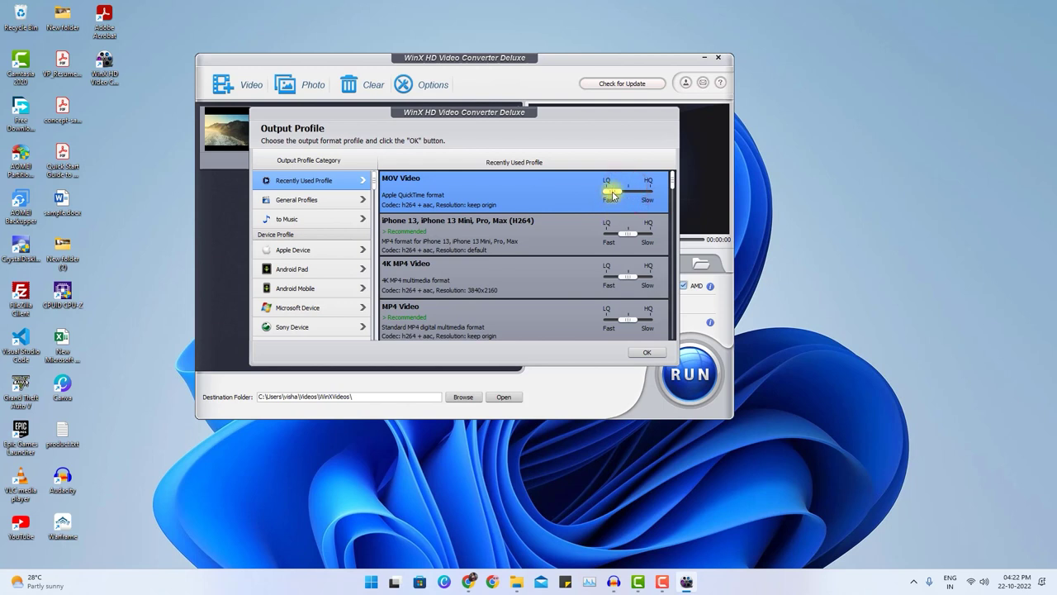
Choose MOV Video output with quality raised toward HQ and run the conversion
left_click_drag(626, 195, 644, 195)
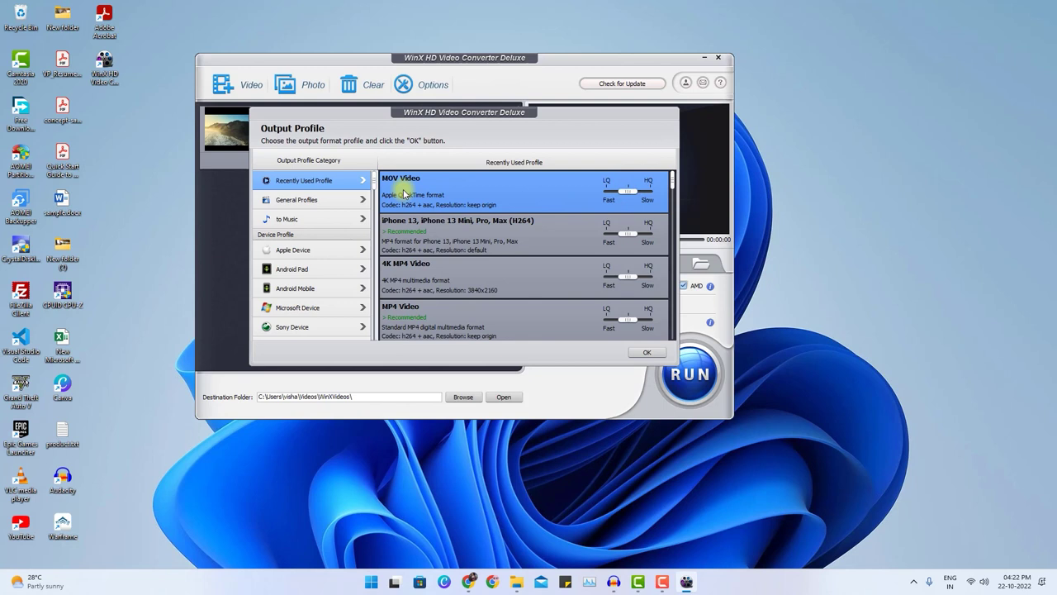
left_click(646, 352)
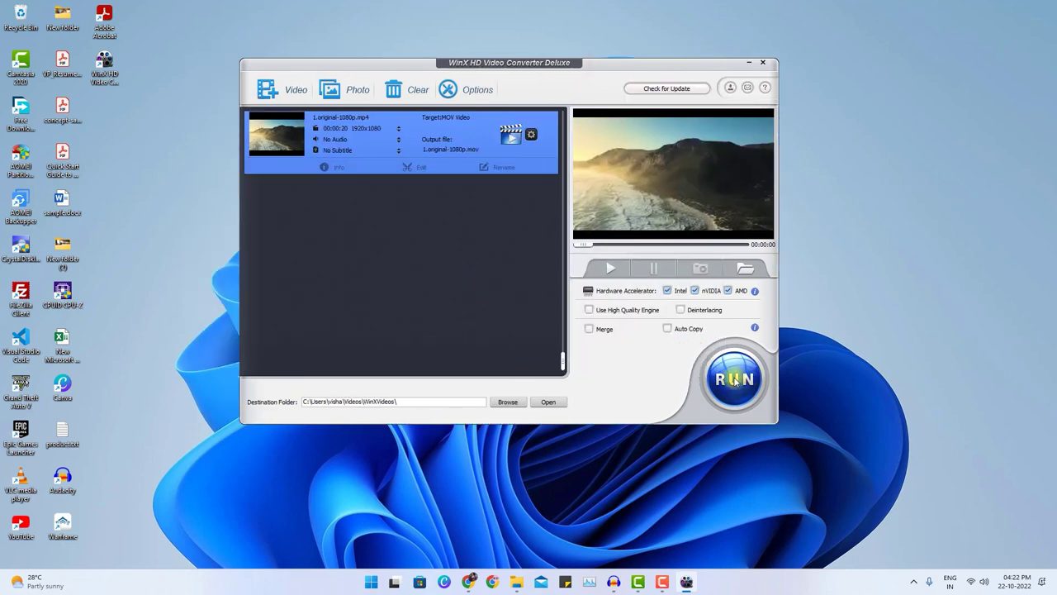
left_click(731, 387)
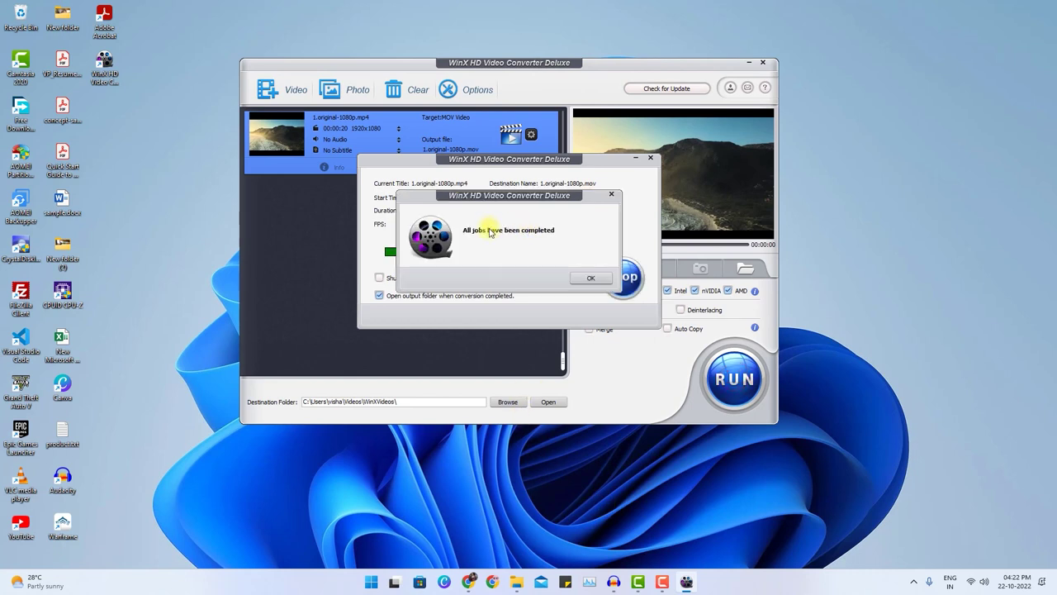
Open the converted 1.original-1080p.mov in WinXVideos and play it
left_click(597, 282)
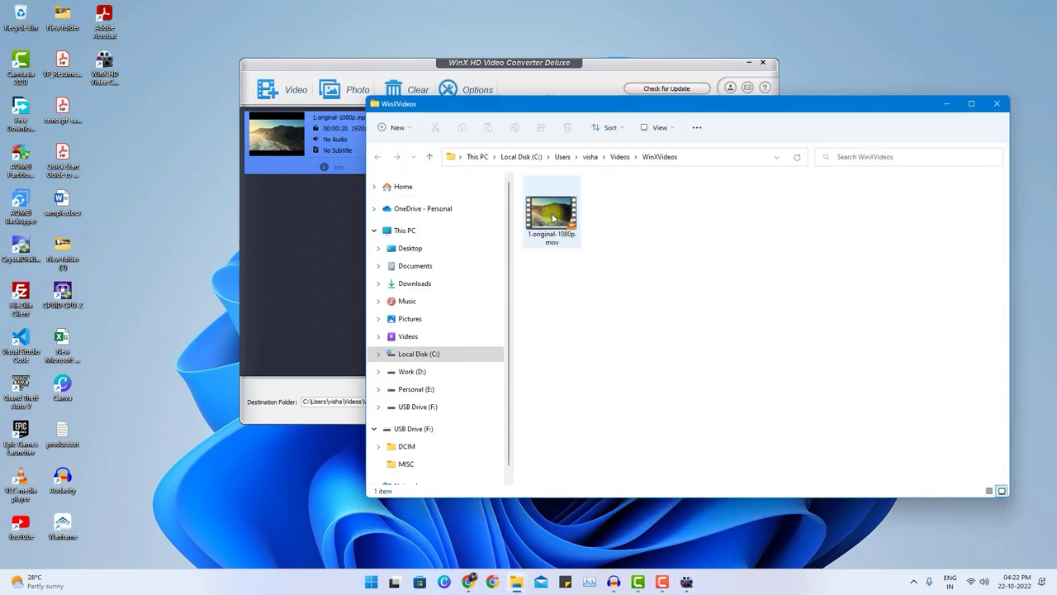
left_click(557, 239)
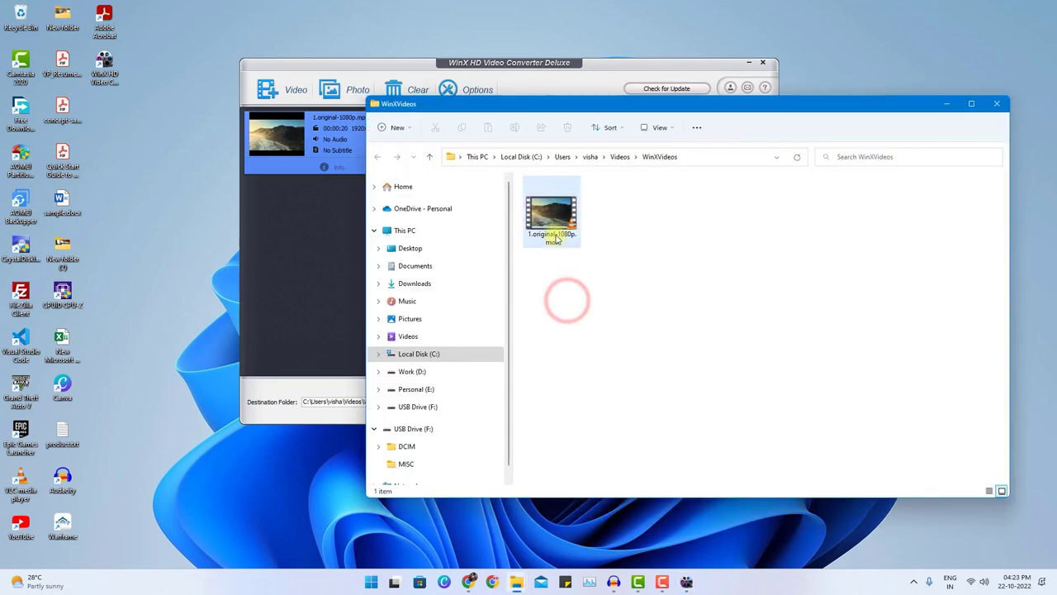
left_click(557, 239)
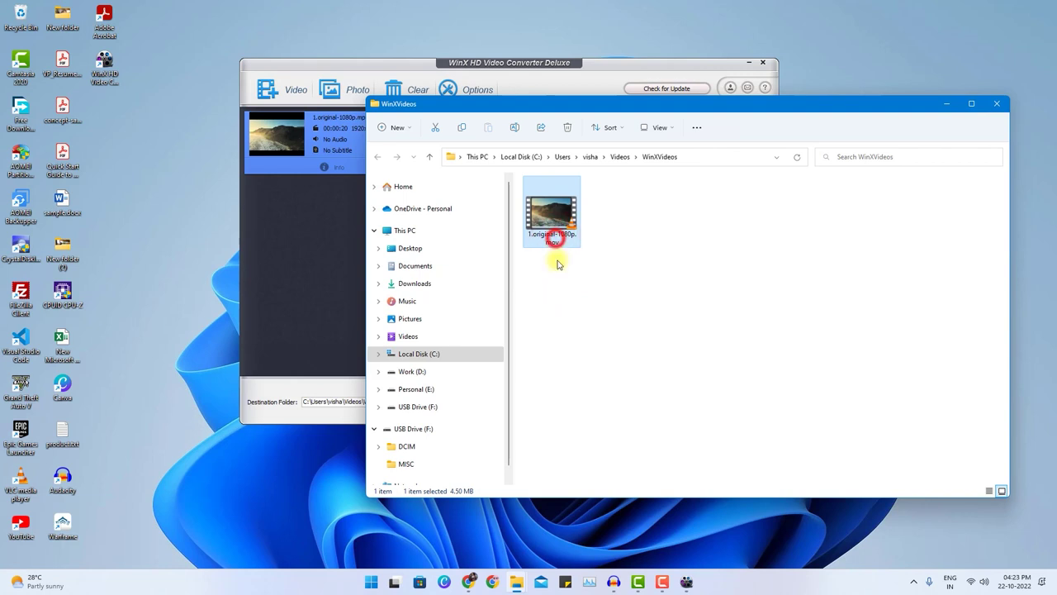
left_click(563, 302)
left_click(556, 221)
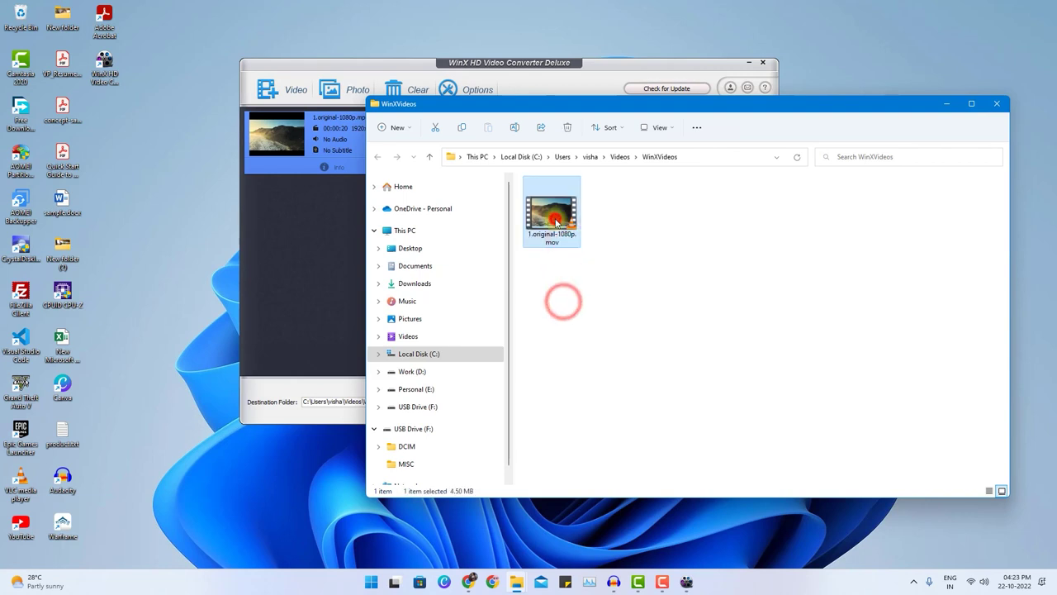
double_click(556, 220)
double_click(479, 273)
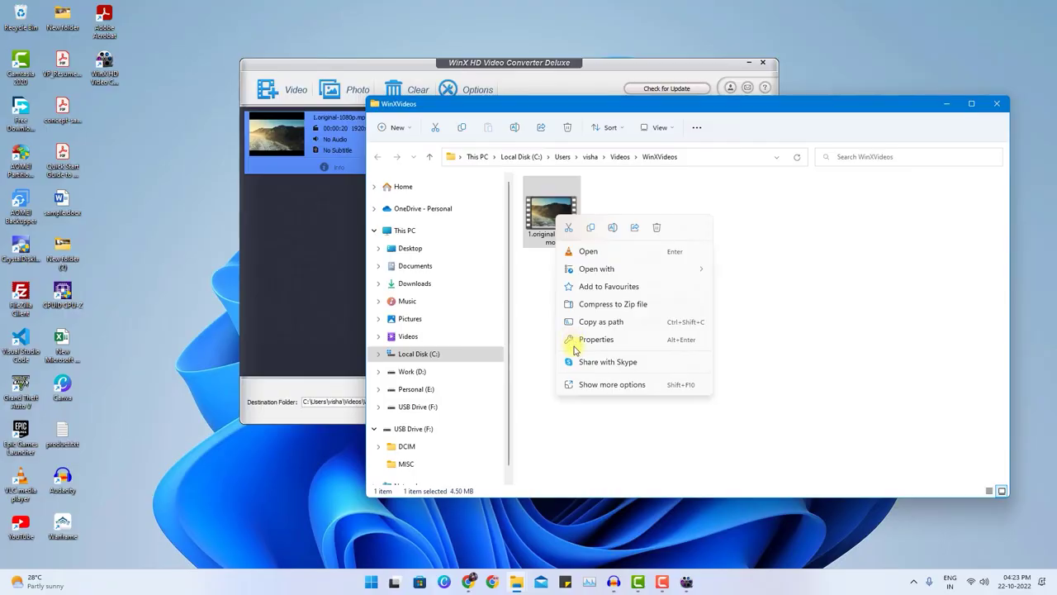
Check the .mov file's 1920×1080 frame width and height in its Properties details
left_click(579, 341)
left_click(628, 241)
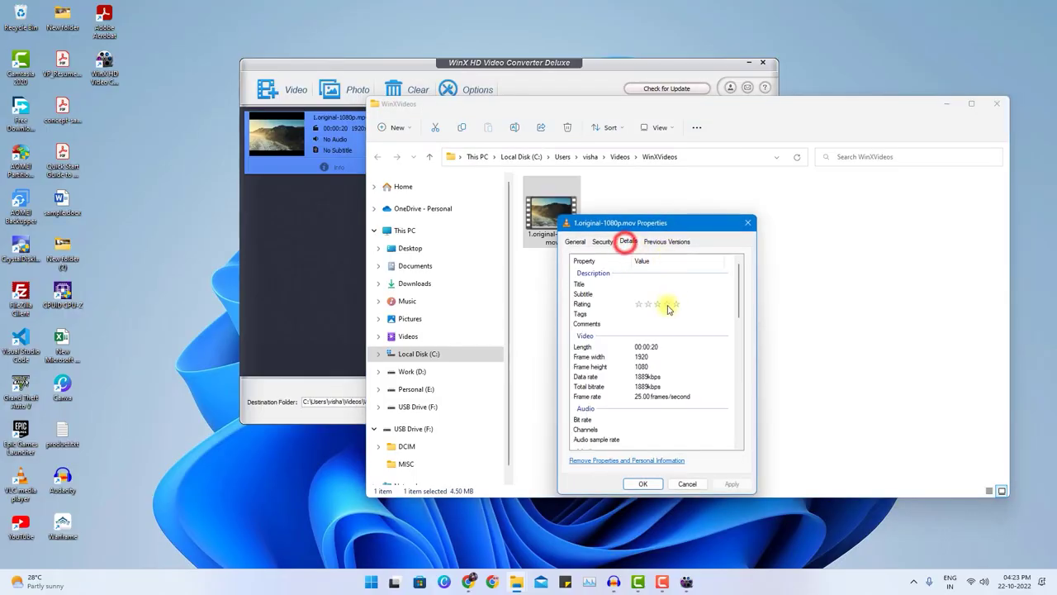
left_click(641, 356)
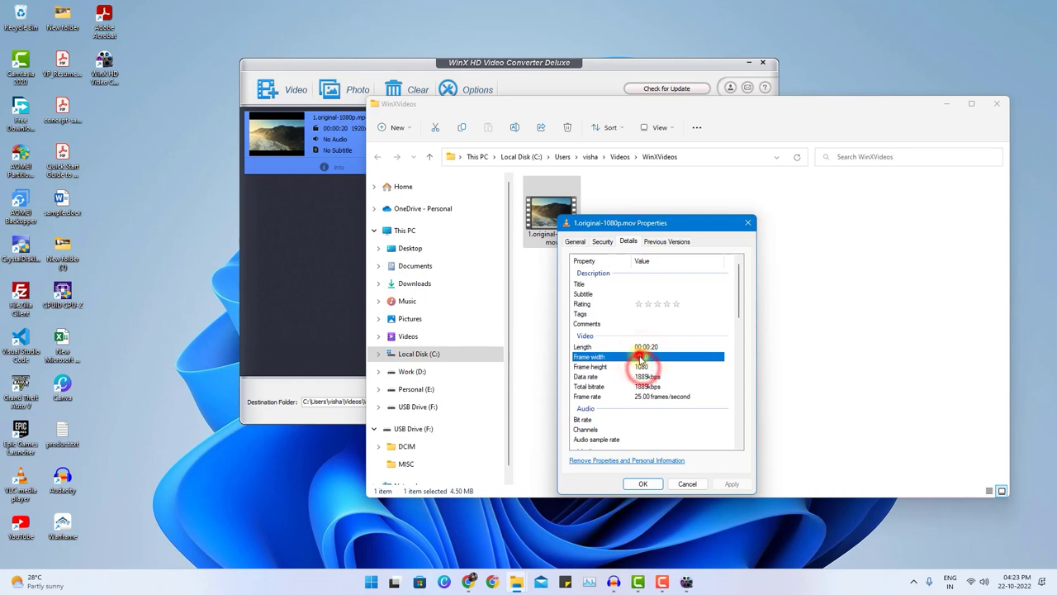
left_click(642, 366)
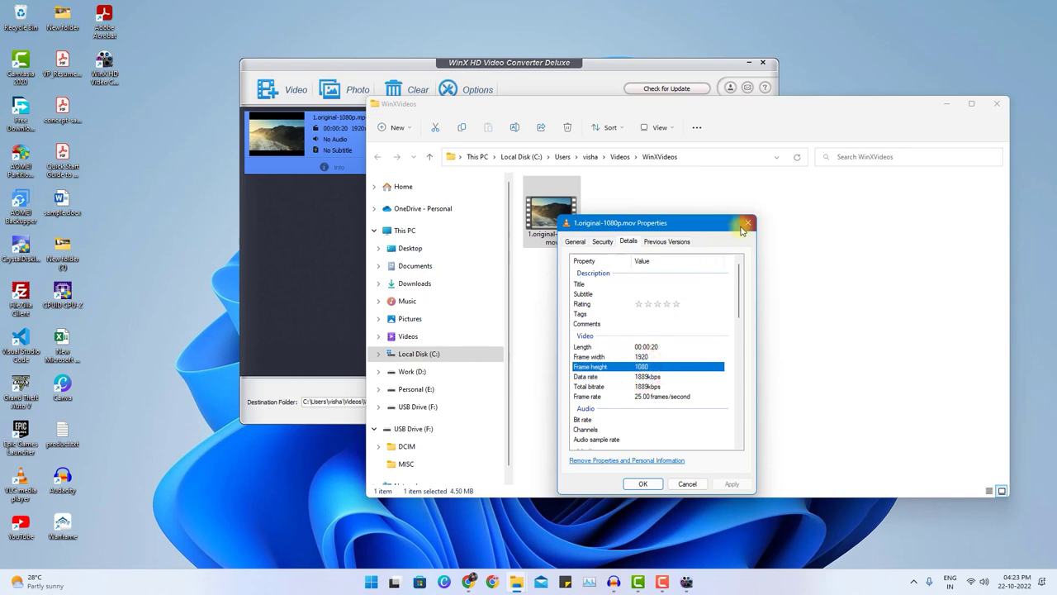
left_click(542, 285)
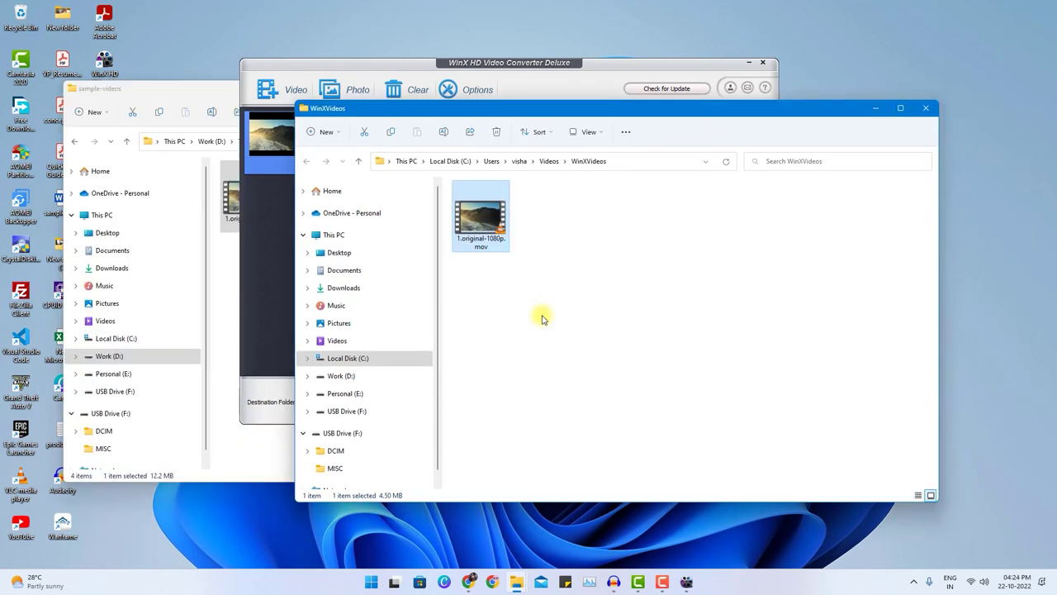
Delete the .mov file from WinXVideos and switch to the sample-videos folder
key("Delete")
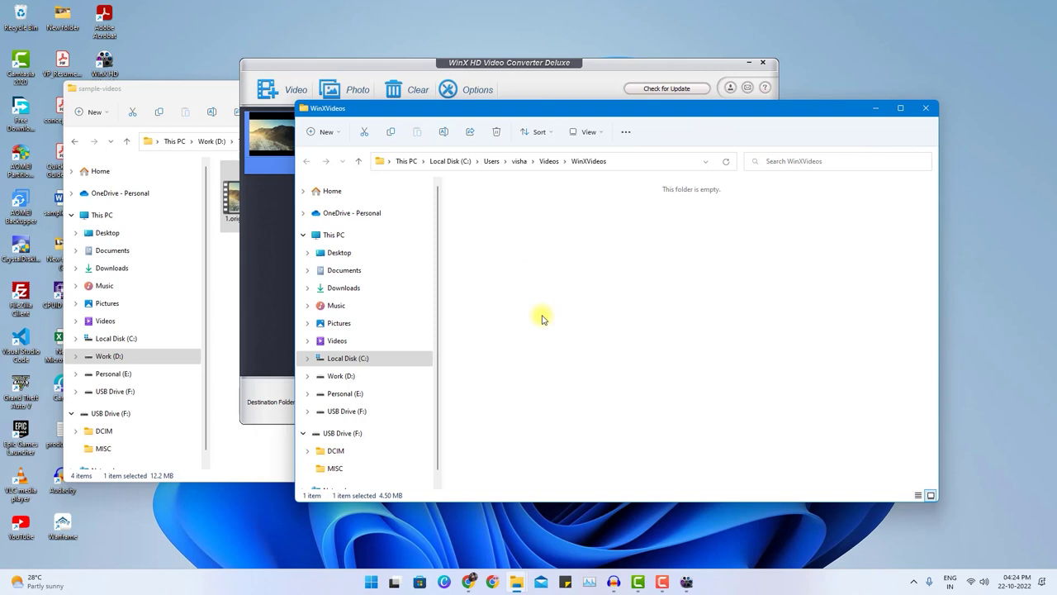
left_click(204, 92)
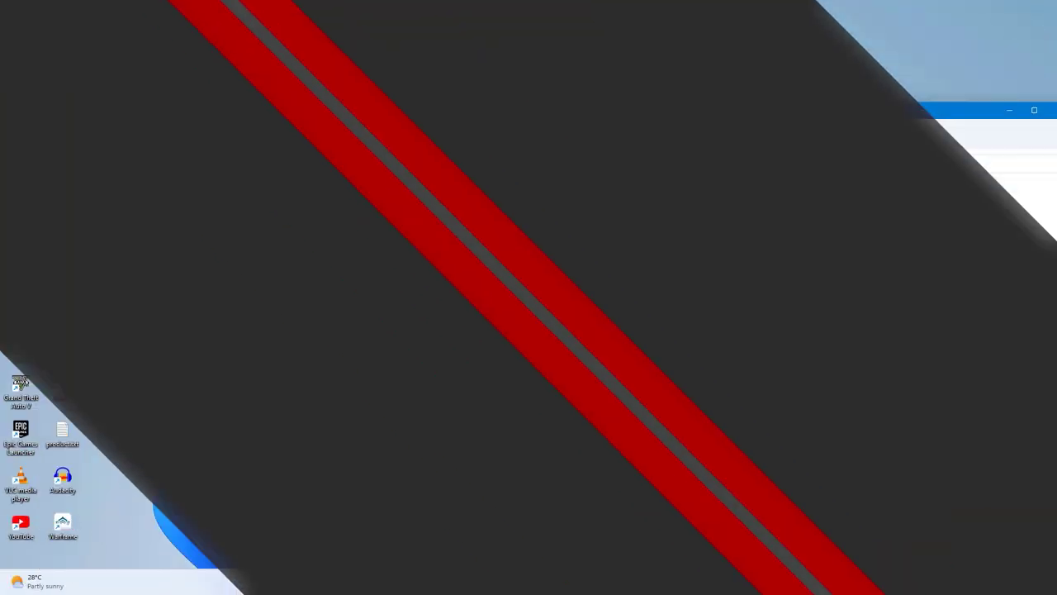
left_click_drag(837, 283, 588, 183)
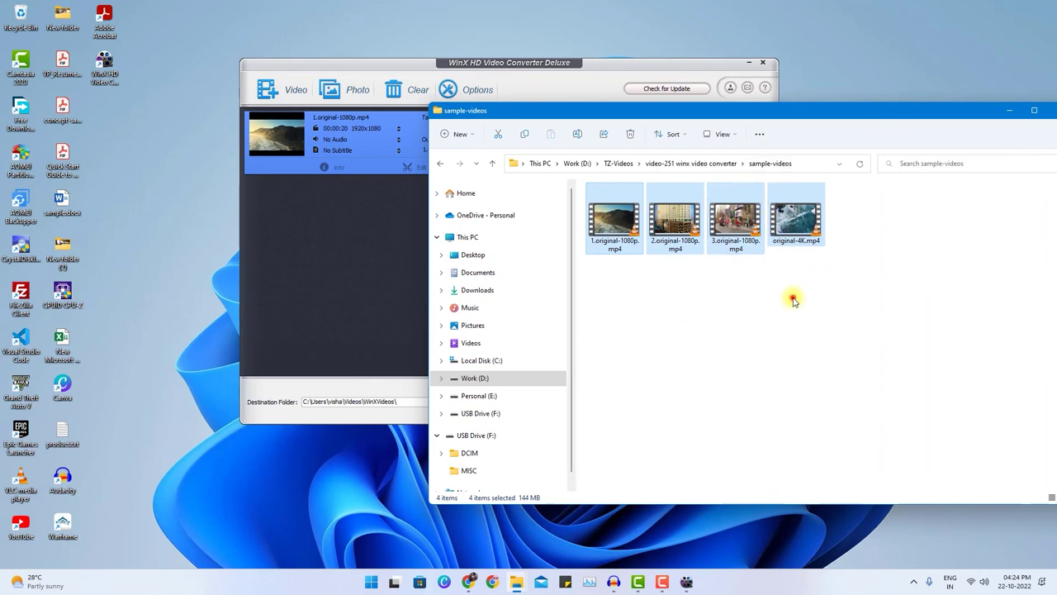
left_click(793, 301)
Check in original-4K.mp4's Properties that it is 98.0 MB
left_click(797, 237)
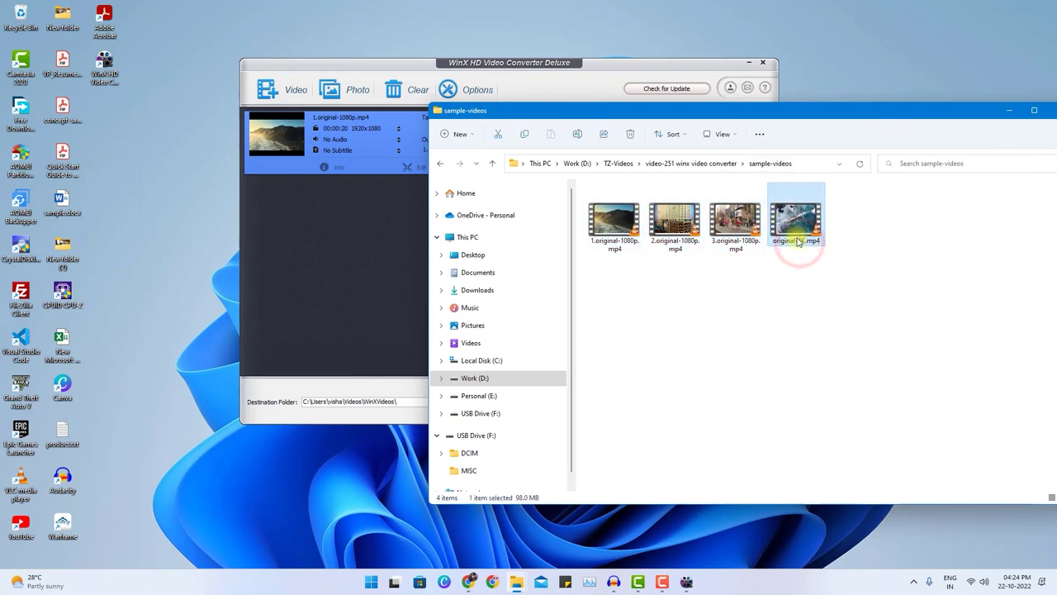
right_click(796, 240)
left_click(838, 355)
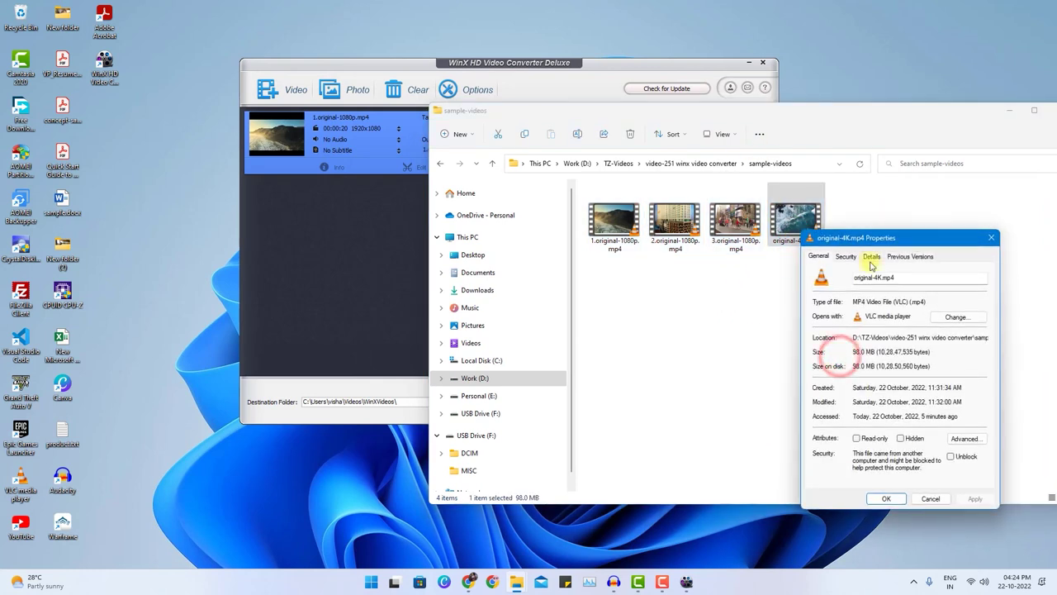
left_click(871, 259)
left_click(889, 370)
Drag-select all four sample clips in the folder
left_click_drag(755, 299, 623, 250)
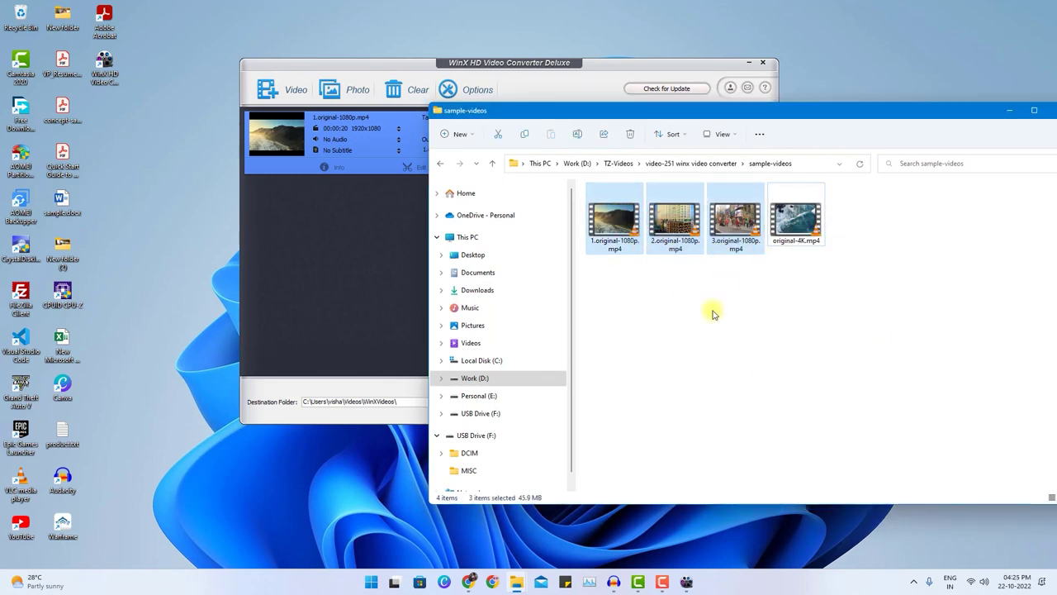
left_click(759, 307)
left_click_drag(835, 299, 632, 236)
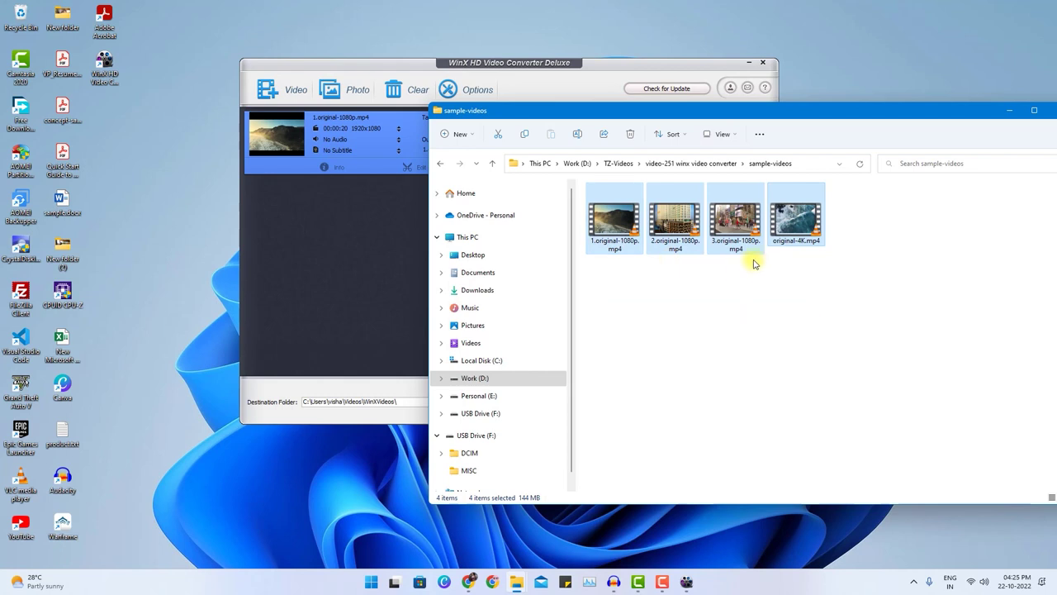
left_click(747, 306)
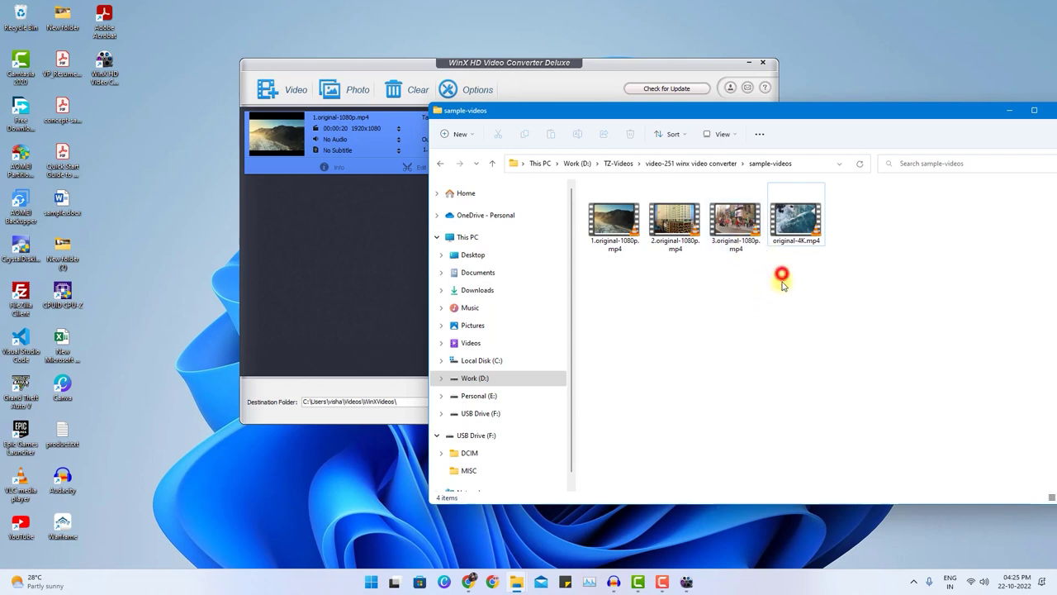
left_click(783, 285)
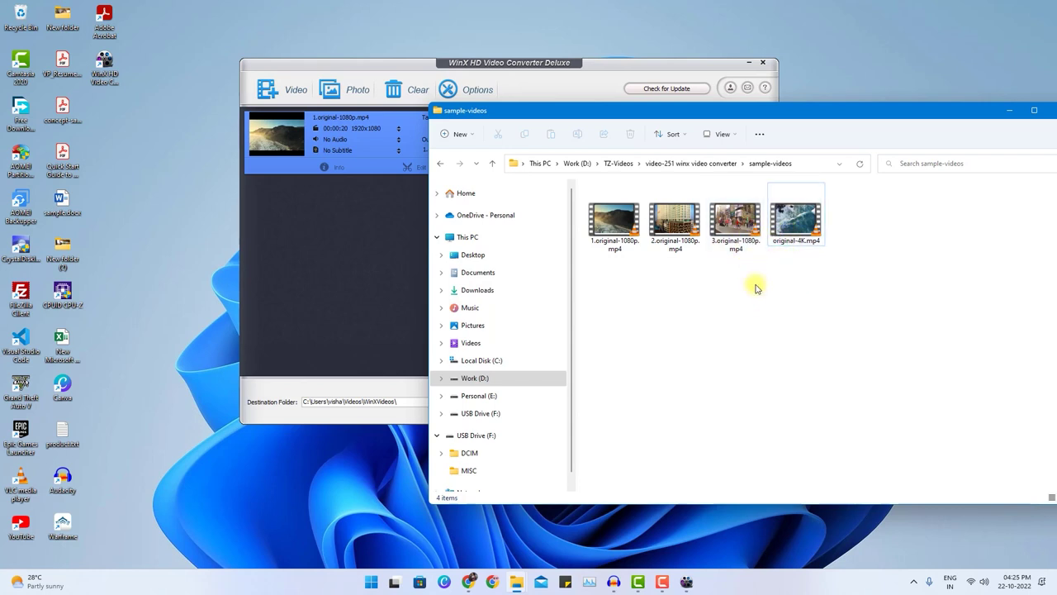
left_click_drag(791, 285, 583, 188)
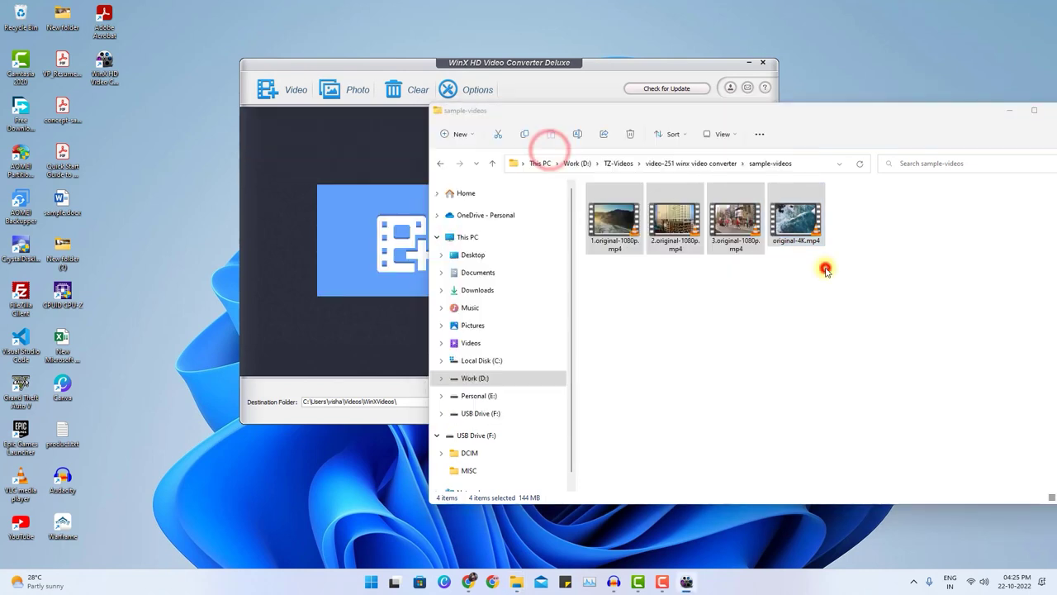
Drag the four selected clips into WinX as one merged MP4 Video job
left_click_drag(611, 210, 408, 240)
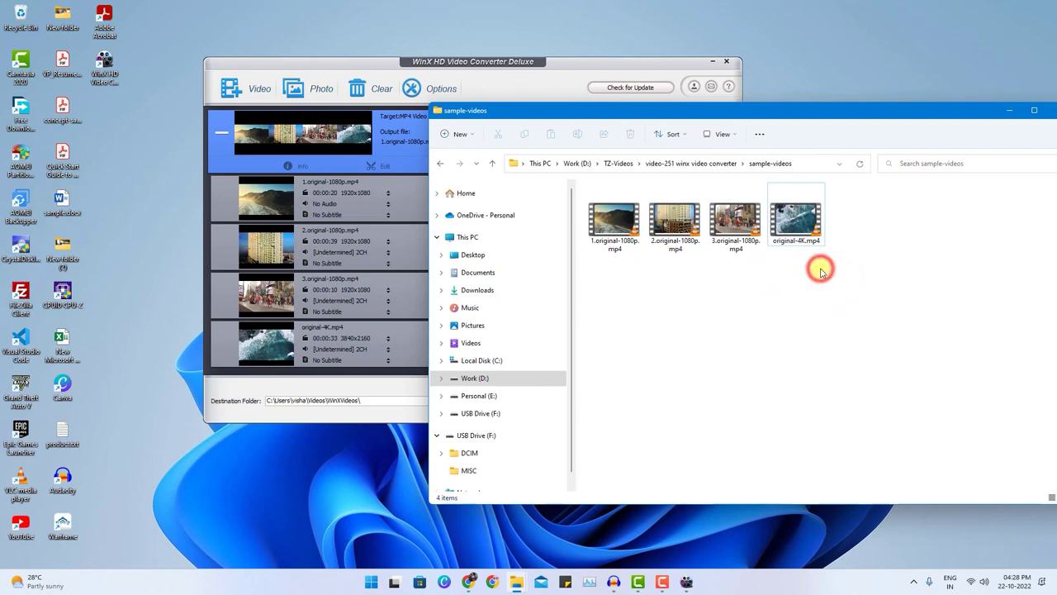
left_click(687, 293)
left_click(760, 288)
left_click_drag(841, 310, 799, 216)
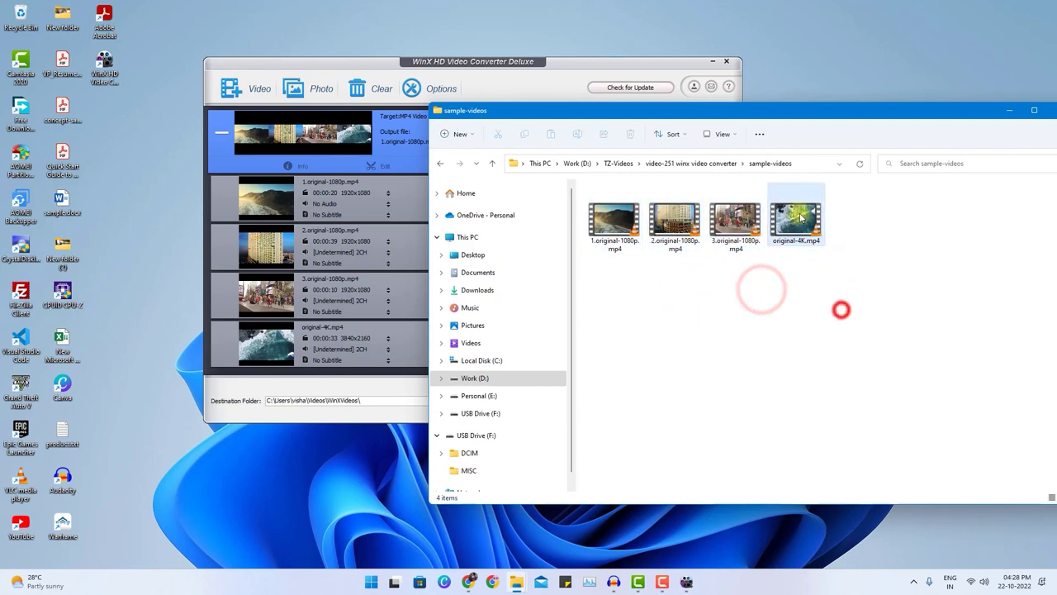
left_click(798, 216)
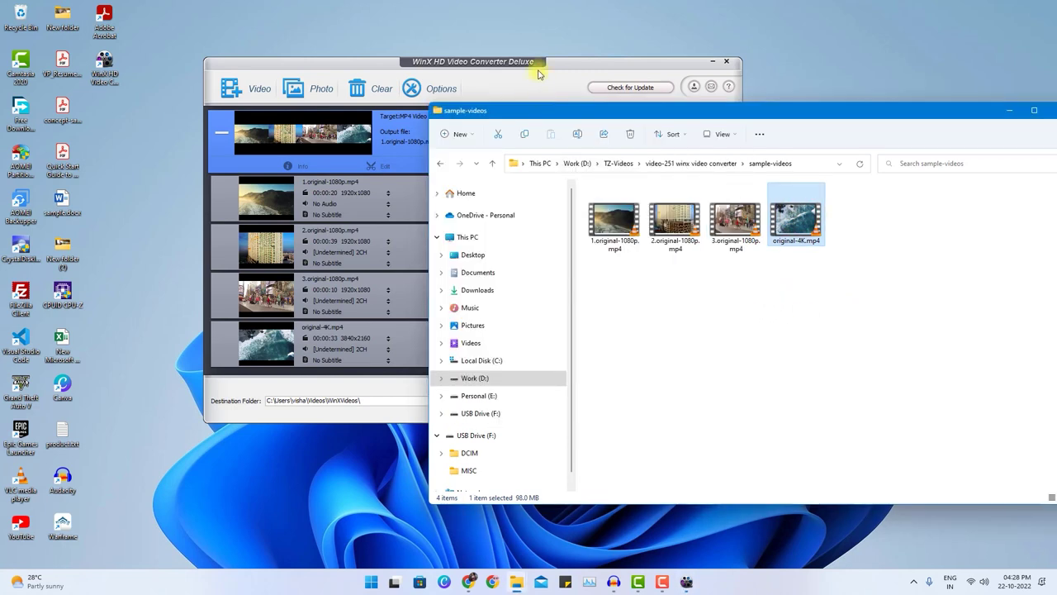
left_click(538, 73)
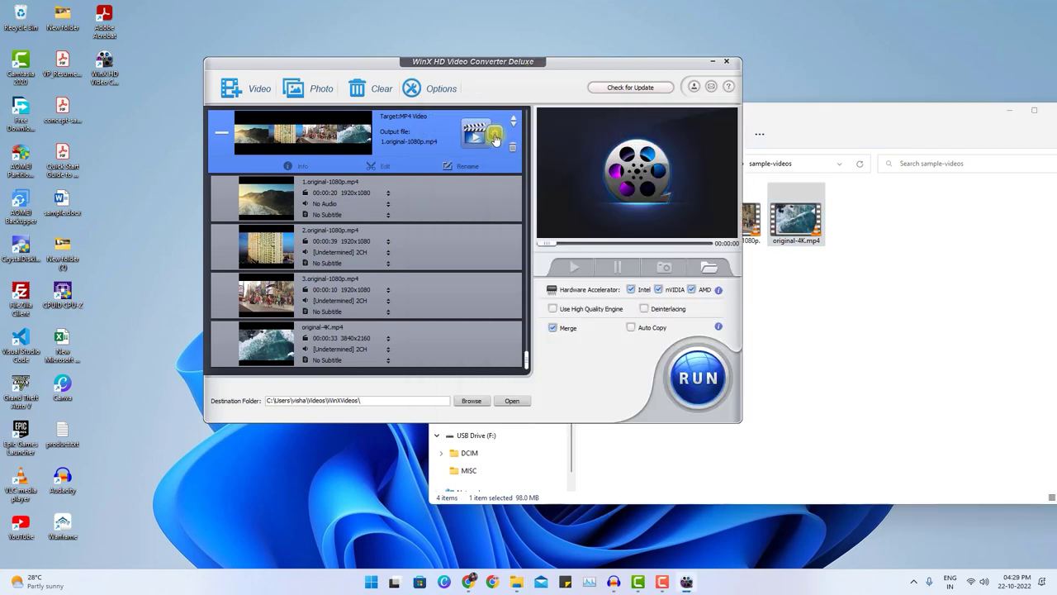
Set the H264 MP4 output resolution to 1920x1080 and apply it to all clips
left_click(495, 137)
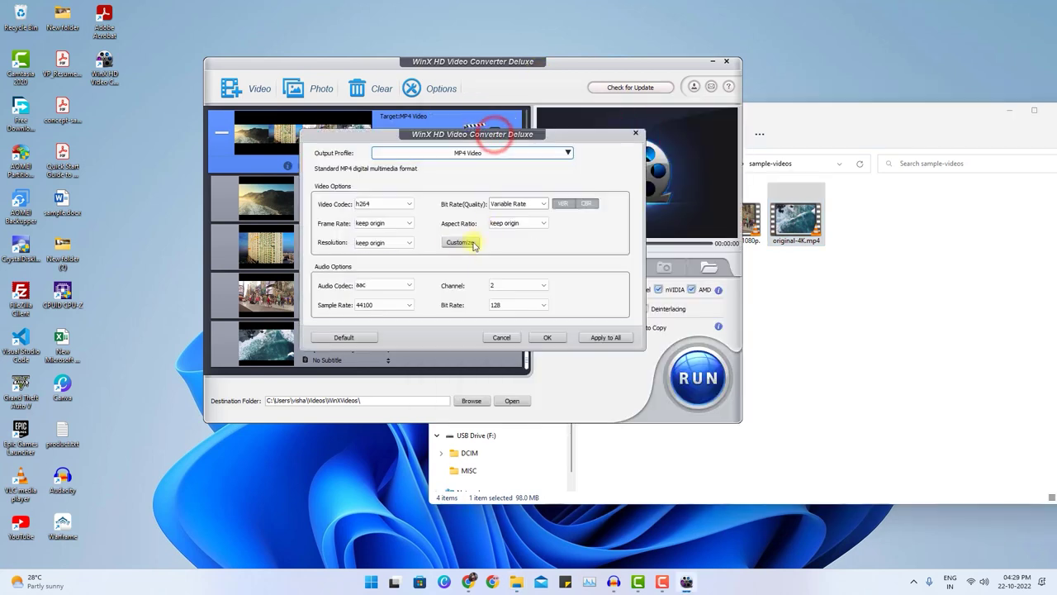
left_click(382, 242)
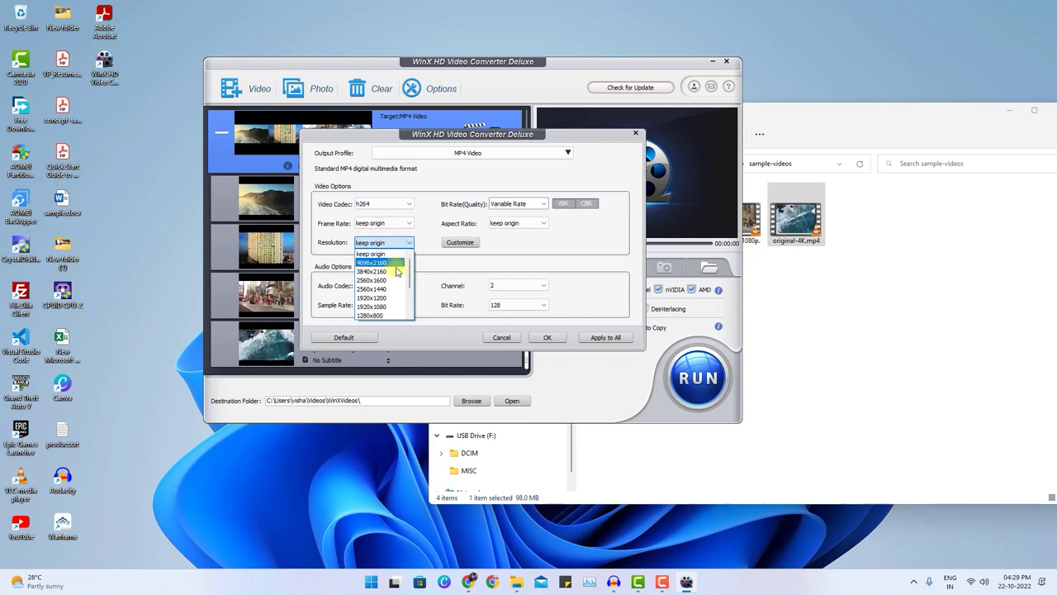
left_click(409, 268)
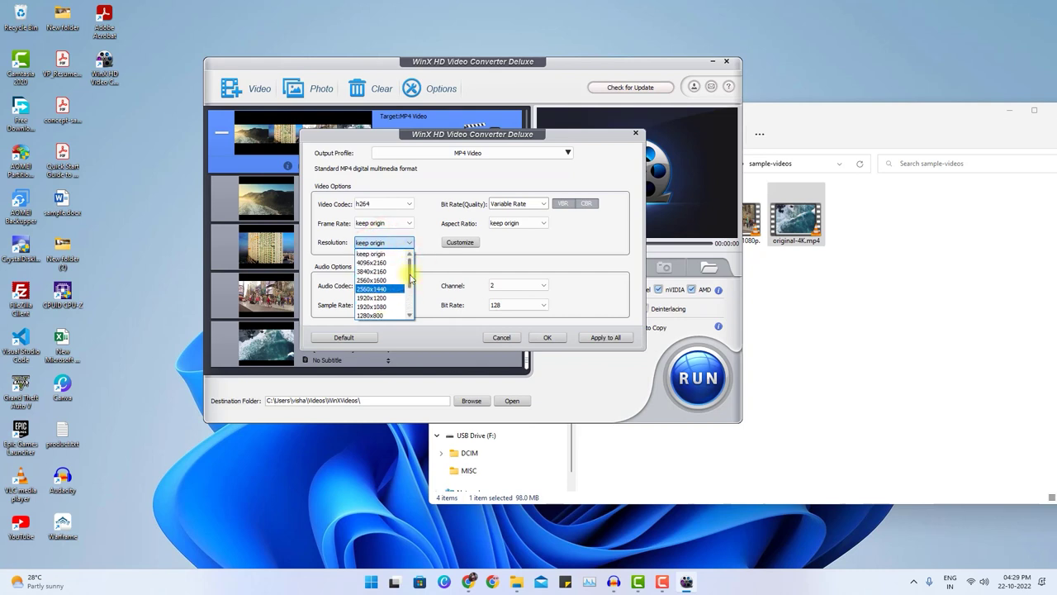
left_click(388, 306)
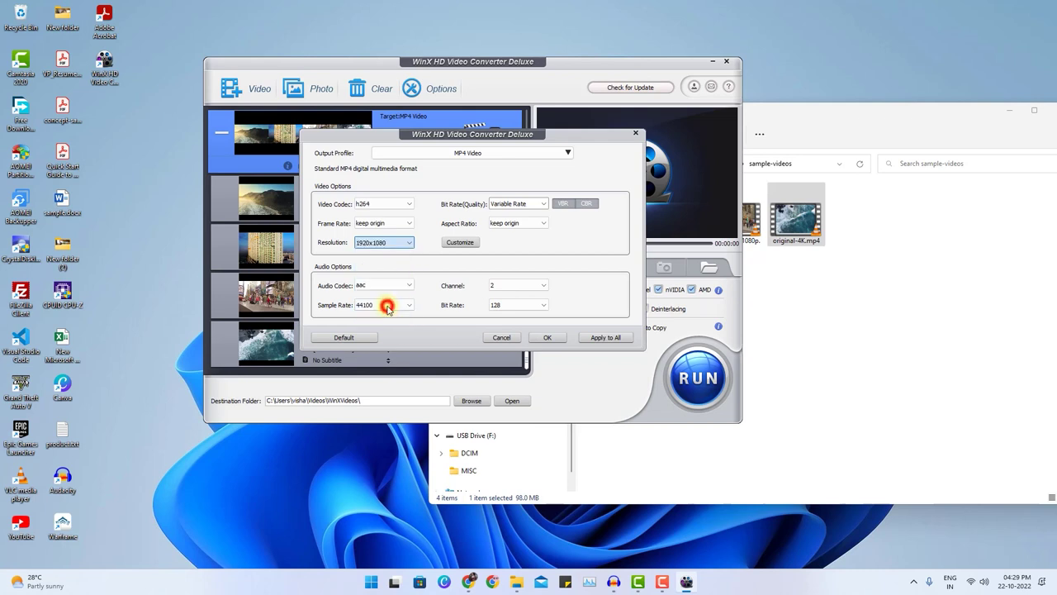
left_click_drag(545, 134, 658, 147)
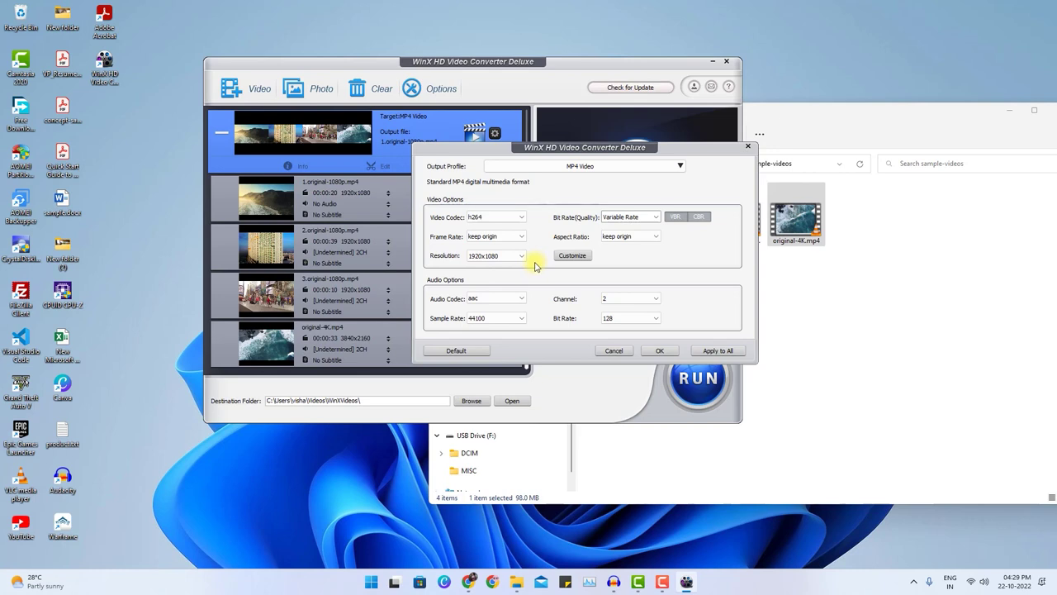
left_click(707, 351)
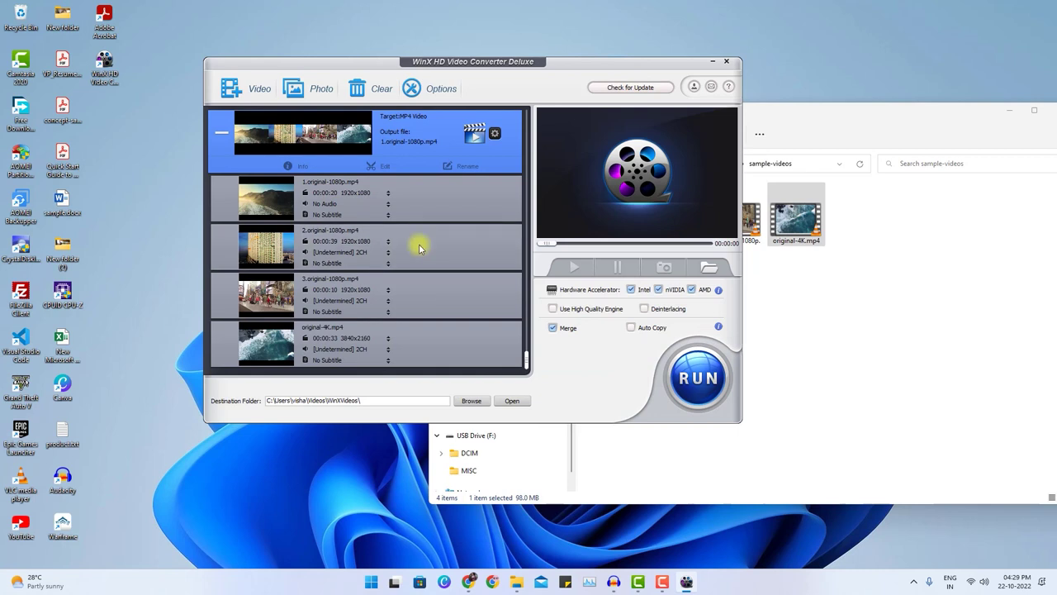
Run the merged conversion and dismiss the completion notice to reveal 1.original-1080p.mp4
left_click(701, 380)
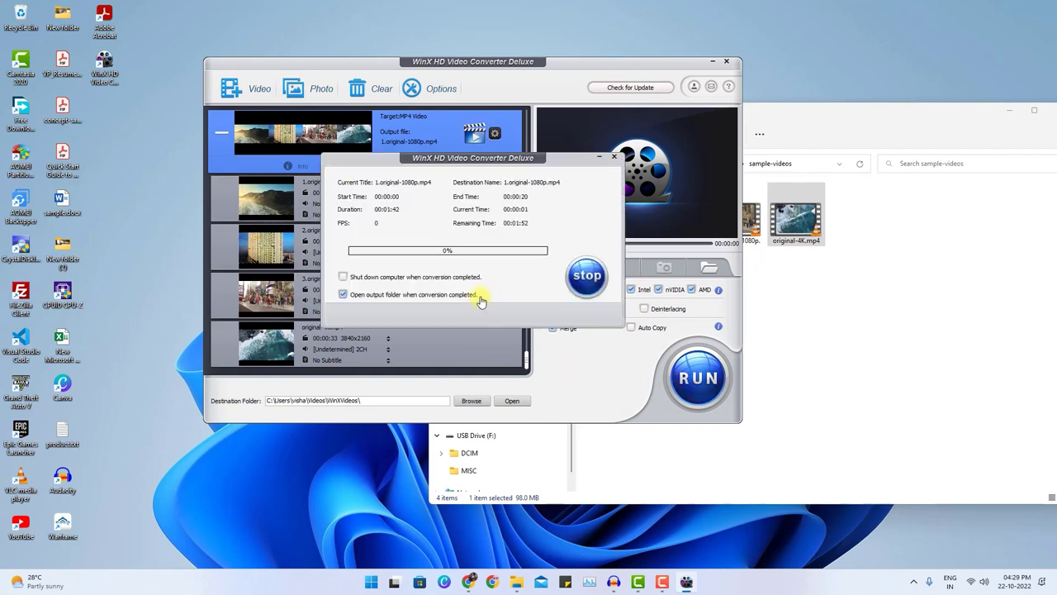
left_click_drag(526, 160, 550, 159)
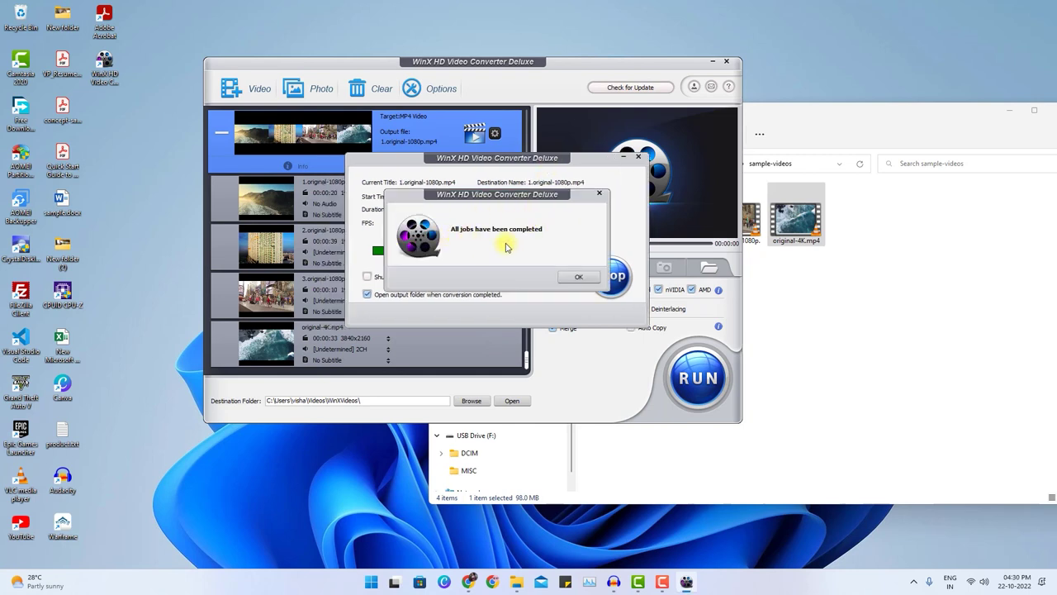
left_click(570, 282)
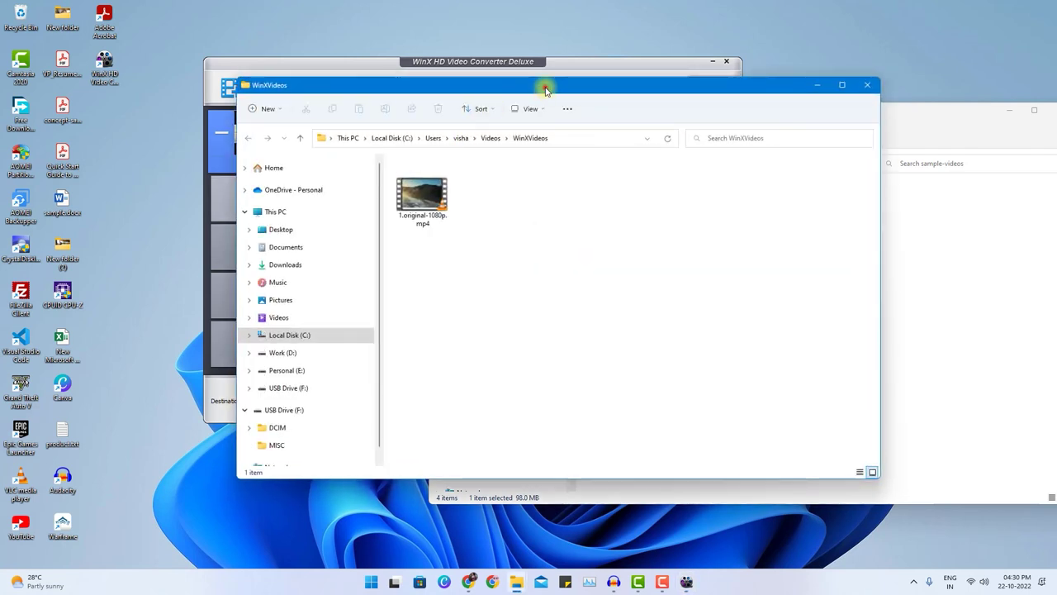
Play the merged video in VLC, seeking through the coastline clip to the building near 00:24
left_click_drag(545, 89, 539, 80)
left_click(137, 553)
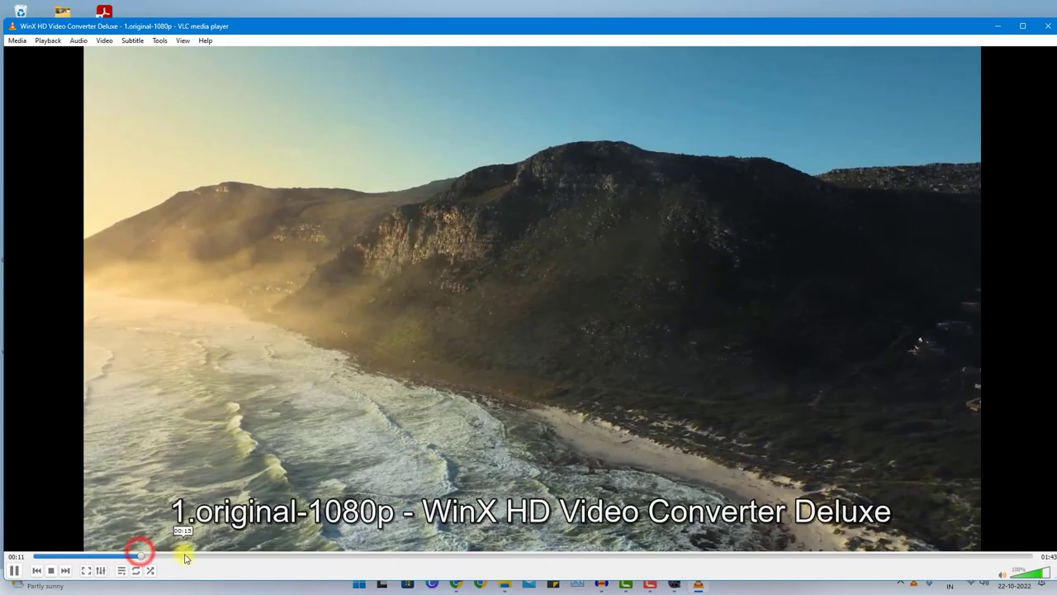
left_click(189, 552)
left_click(223, 556)
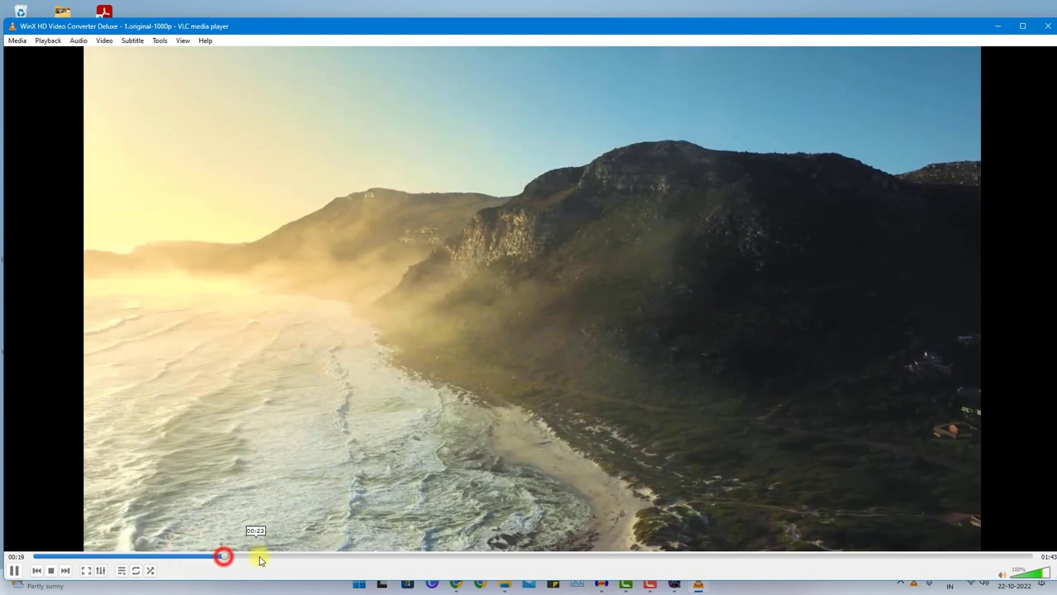
left_click(260, 556)
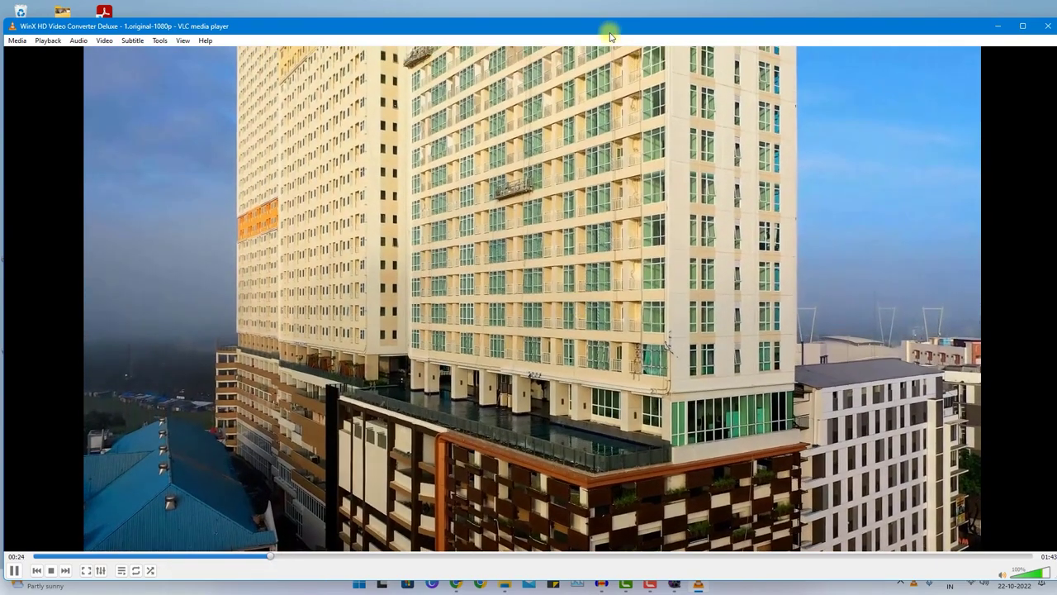
left_click_drag(609, 26, 616, 11)
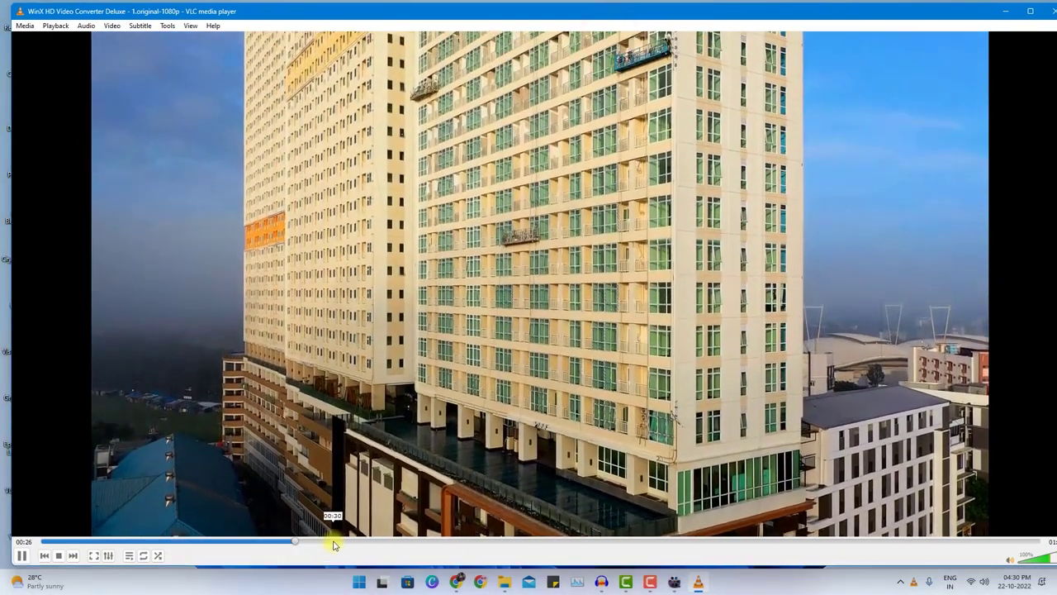
Seek through the building (00:42), foggy sky (00:55) and waves (01:09) scenes, then close VLC
left_click(334, 542)
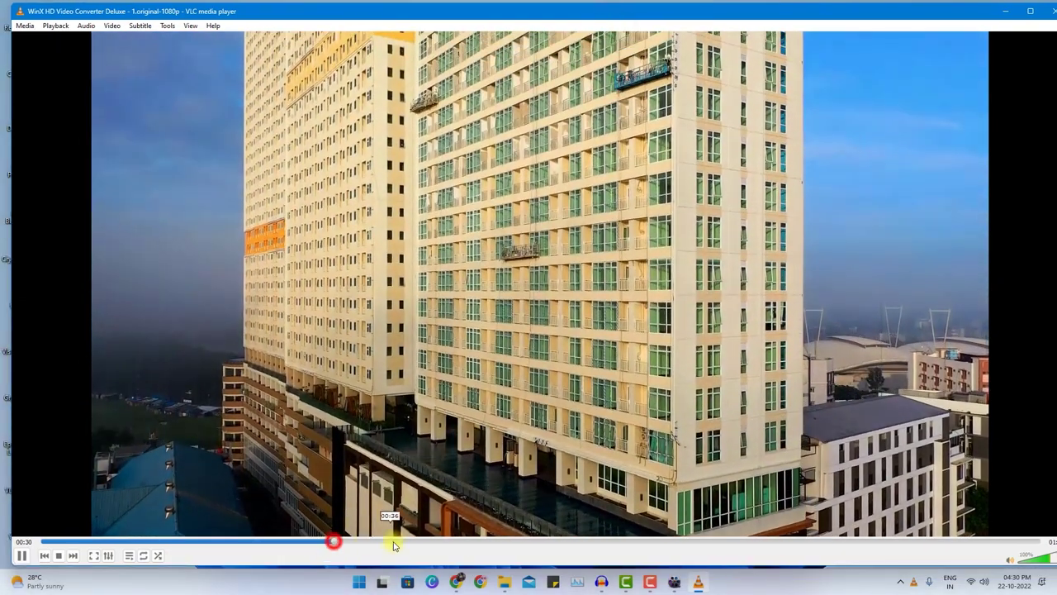
left_click(443, 541)
left_click(581, 540)
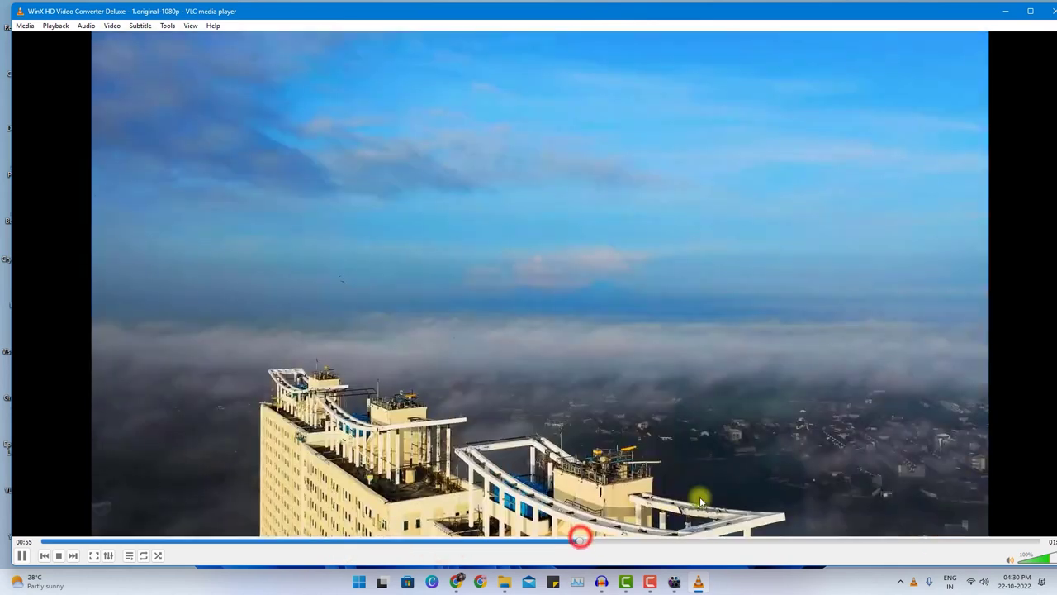
left_click(719, 539)
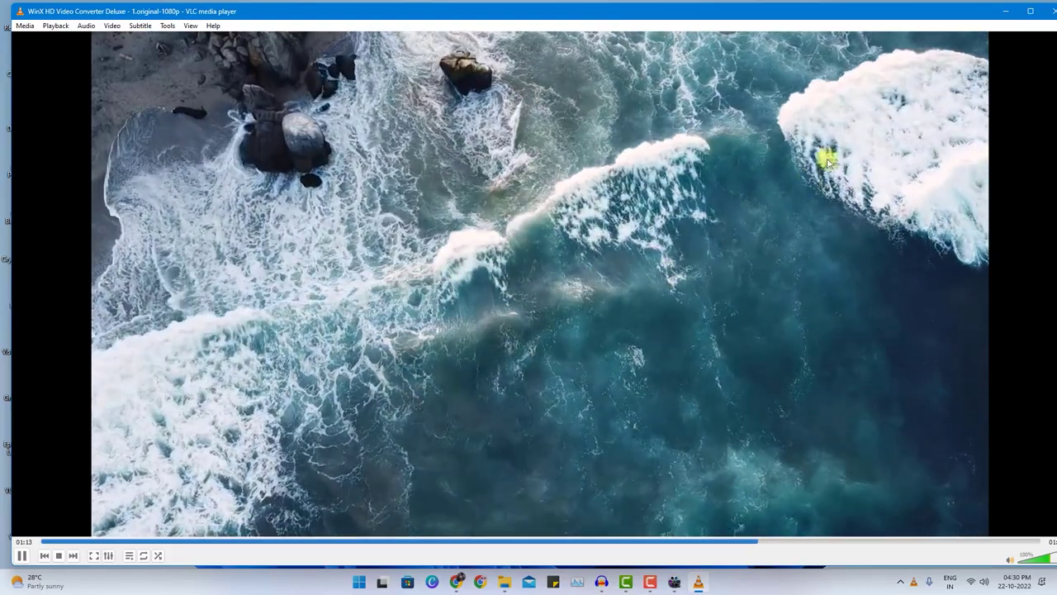
left_click(901, 317)
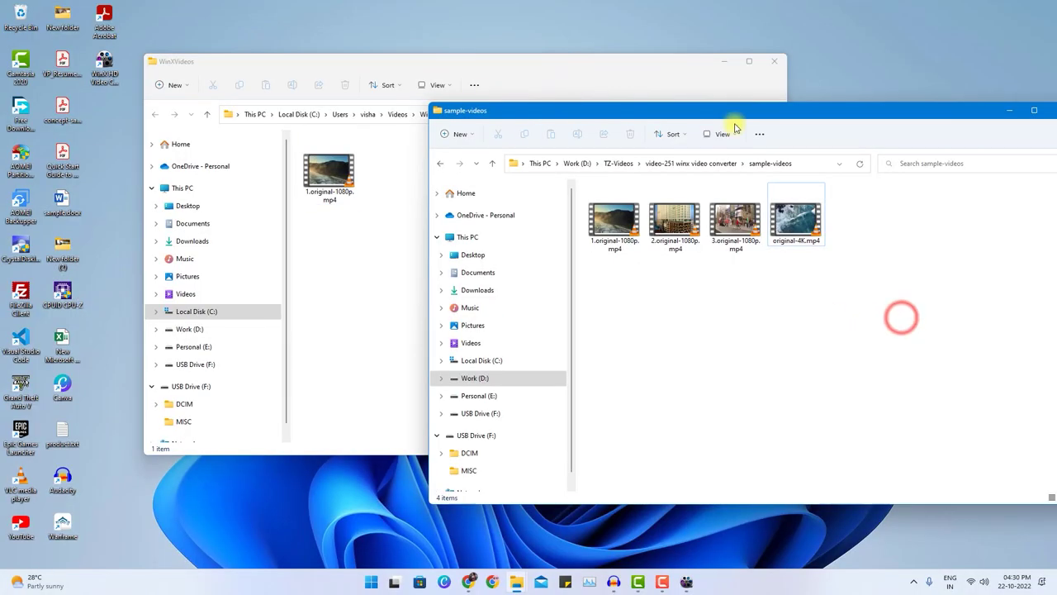
Arrange the folder windows and select the original clips and the merged 1.original-1080p.mp4
left_click_drag(734, 113, 793, 85)
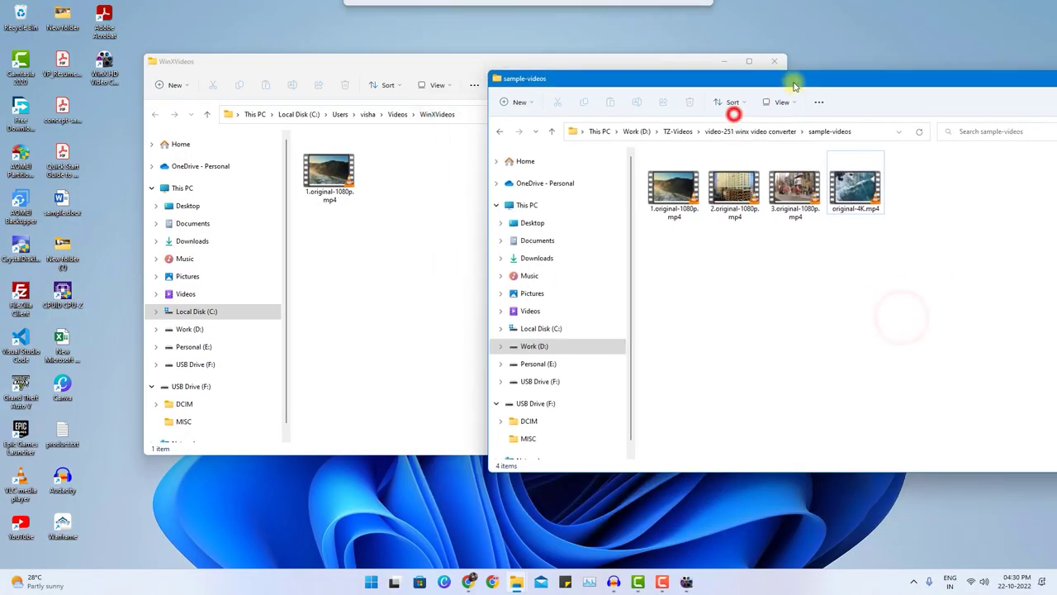
left_click(873, 206)
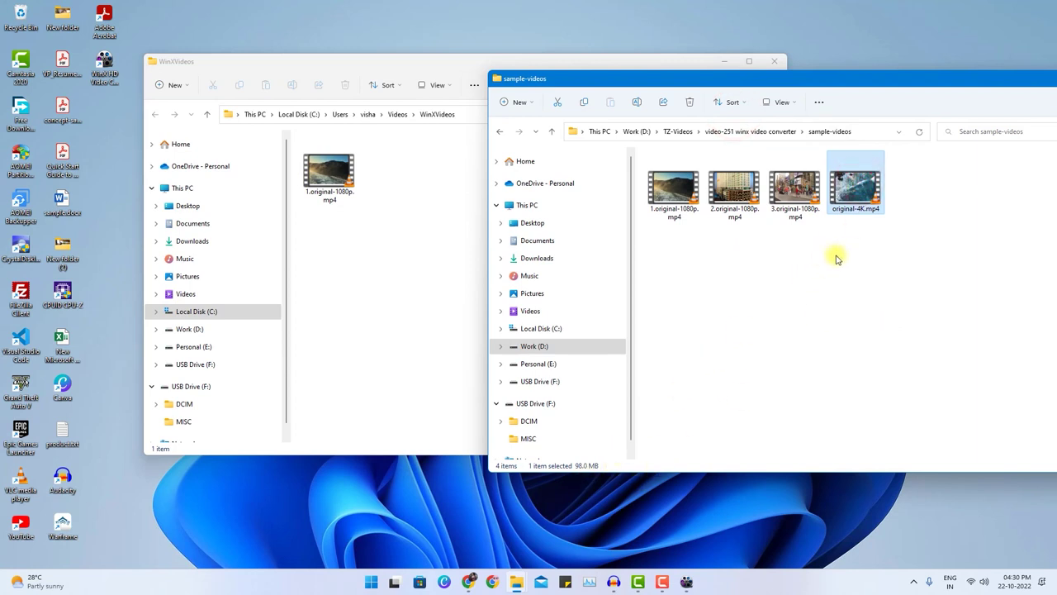
left_click_drag(805, 263, 644, 153)
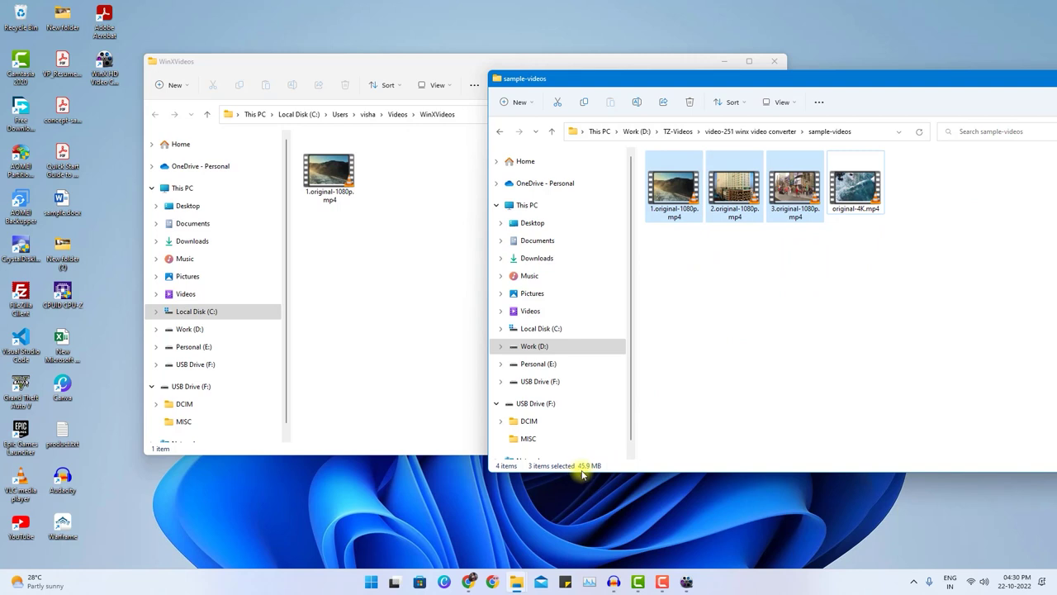
left_click(314, 242)
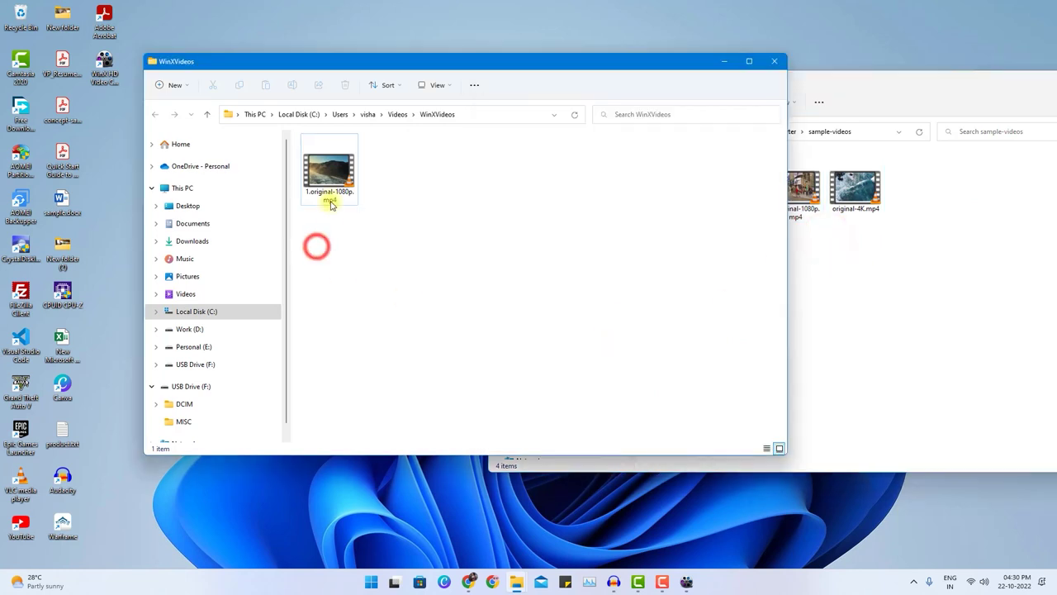
left_click(328, 198)
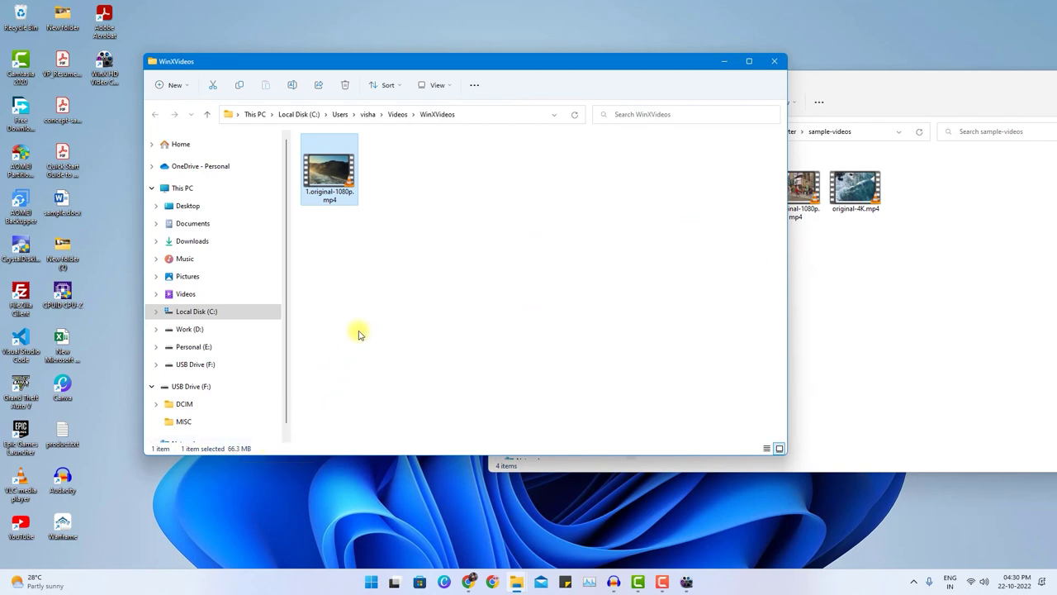
left_click(361, 257)
Play the merged 1.original-1080p.mp4, then read its Details properties: 1920×1080, 00:01:43
double_click(337, 173)
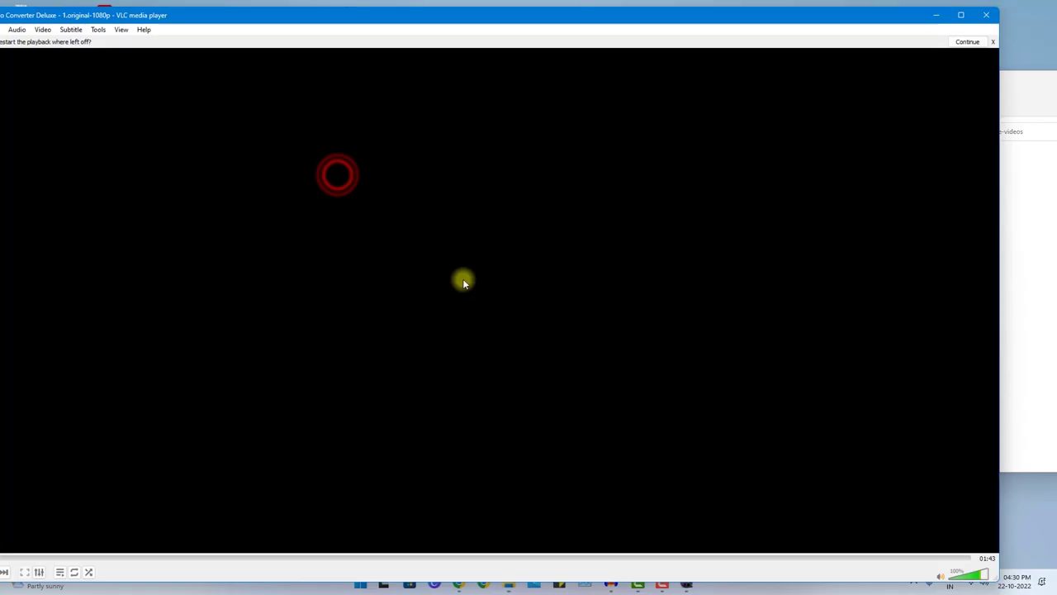
left_click(986, 15)
right_click(335, 177)
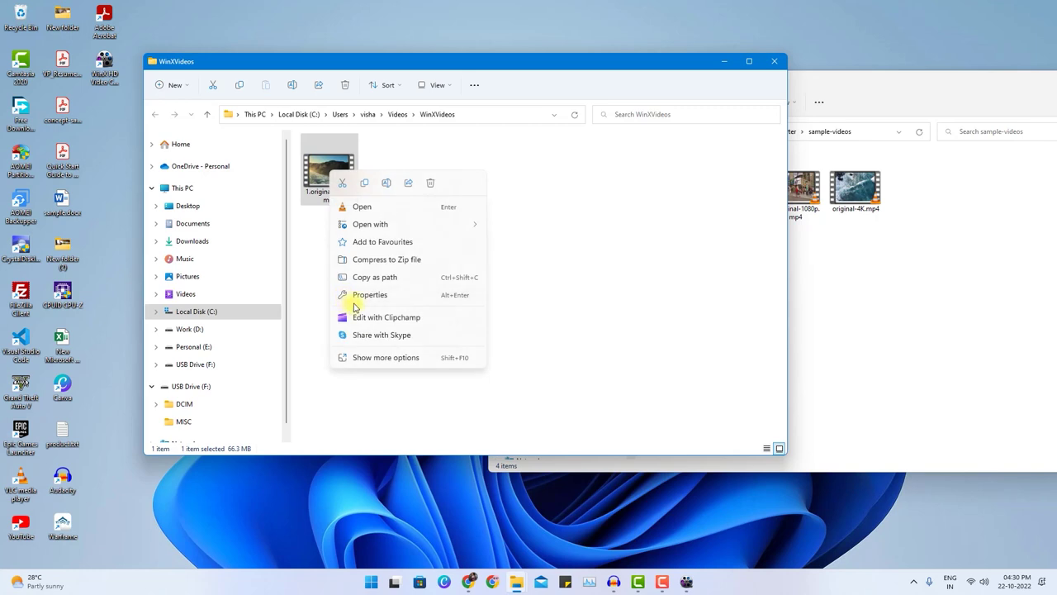
left_click(384, 302)
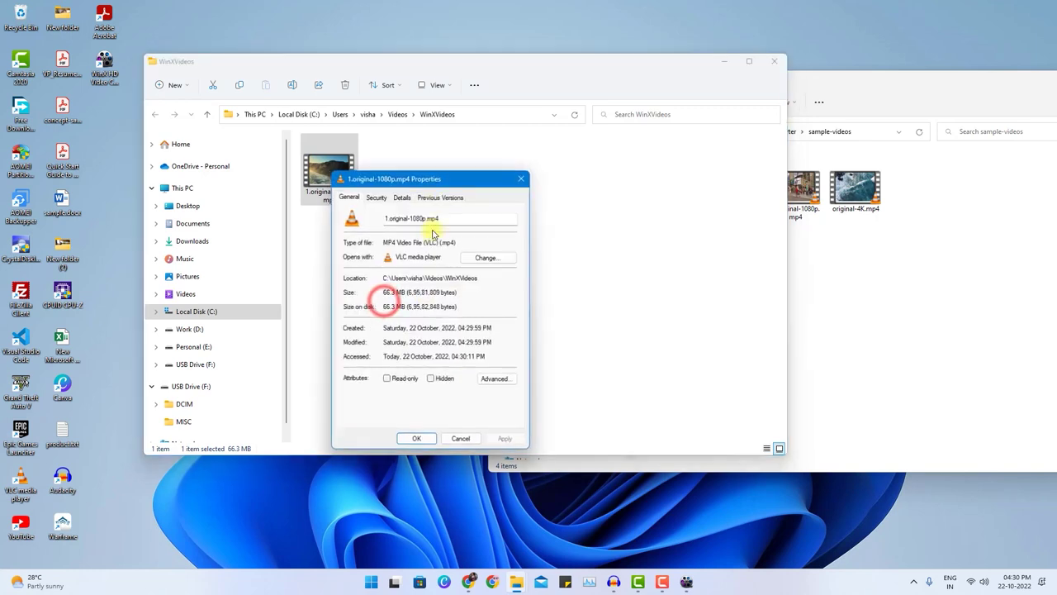
left_click(402, 197)
left_click(412, 312)
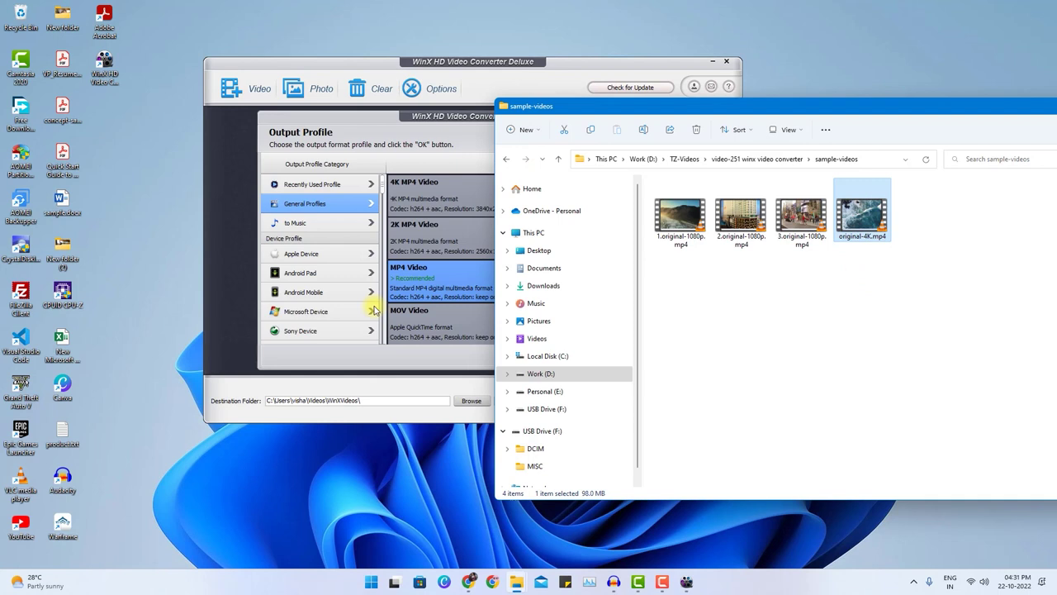
Output original-4K.mp4 as MP4 Video, cropped to 3840×1494 and trimmed to 00:00:05–00:00:24
left_click(407, 136)
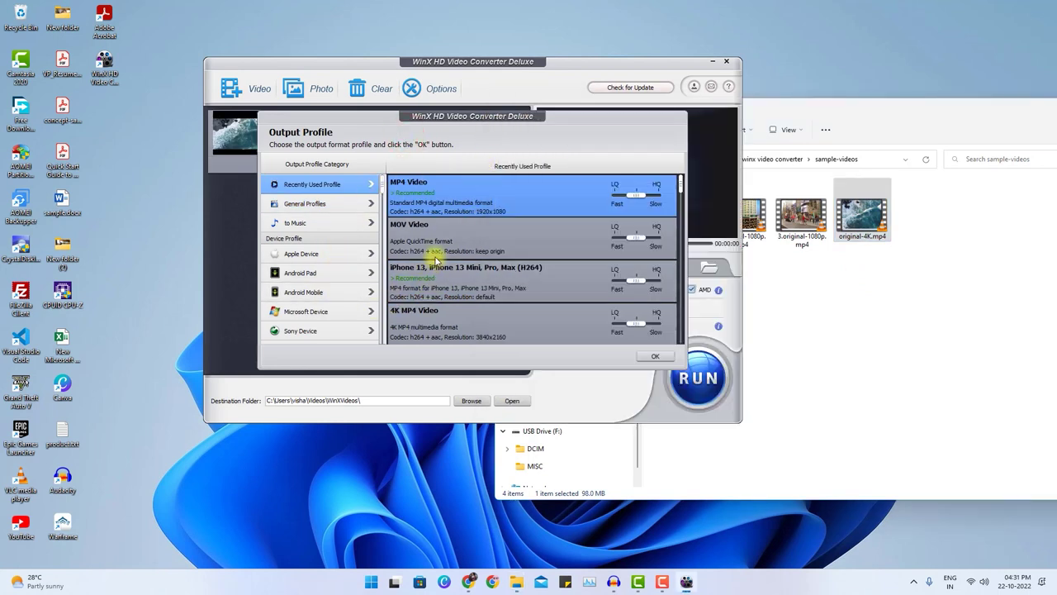
left_click(655, 356)
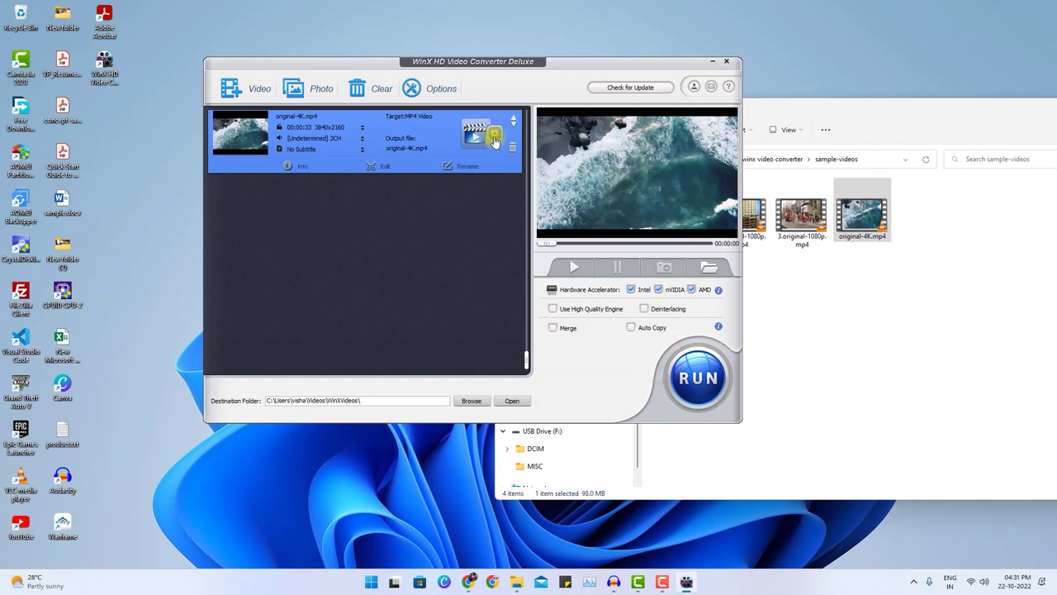
left_click(375, 169)
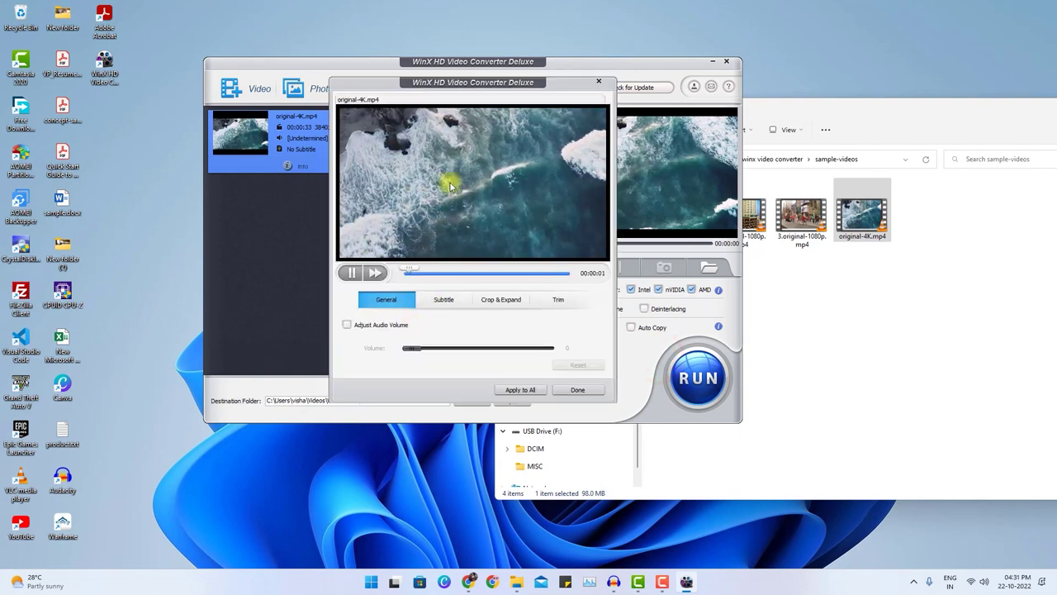
left_click(495, 304)
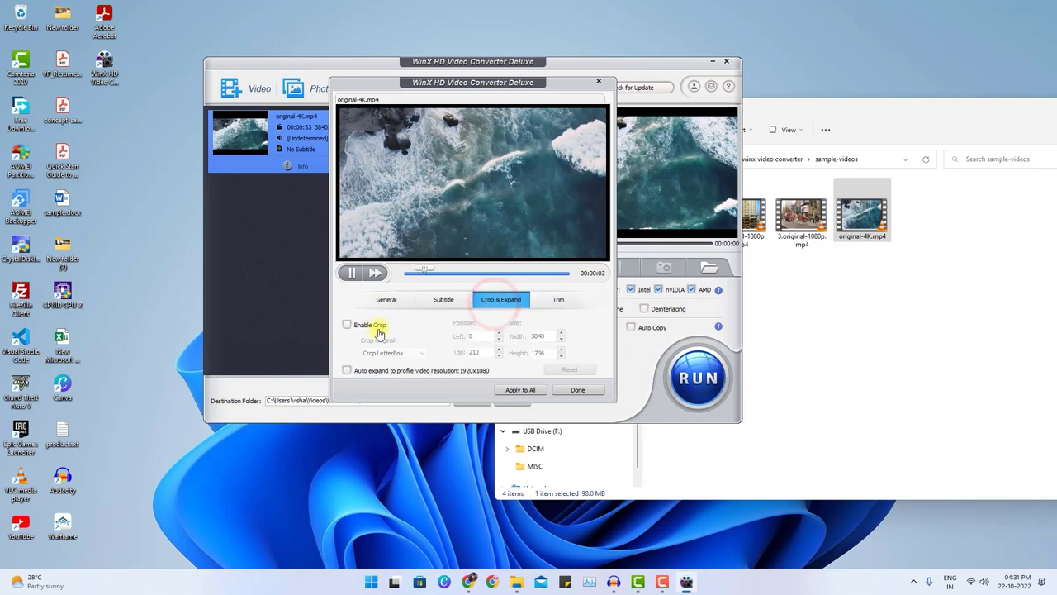
left_click(346, 325)
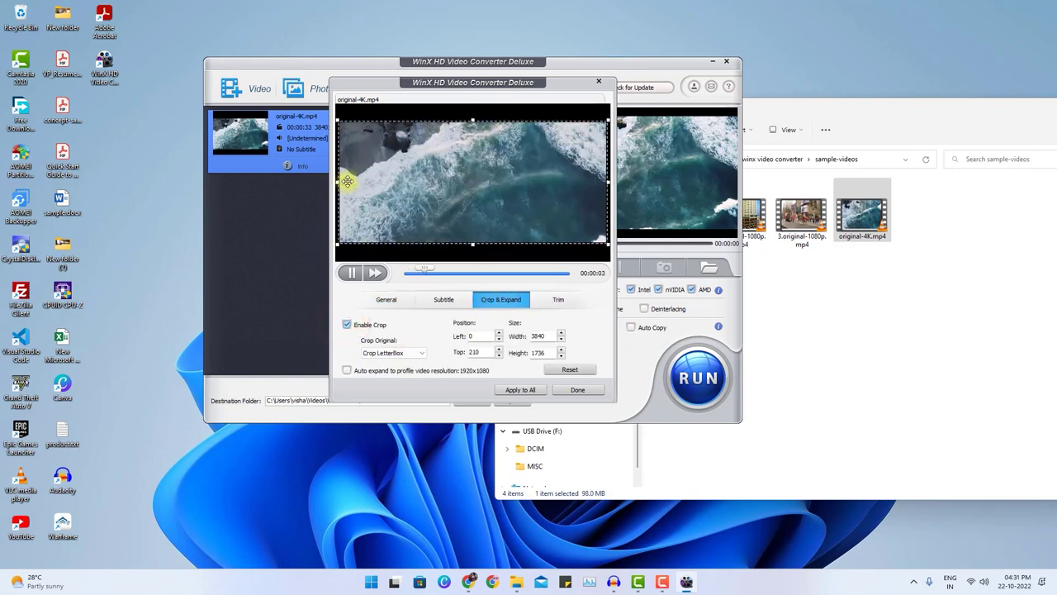
left_click(340, 182)
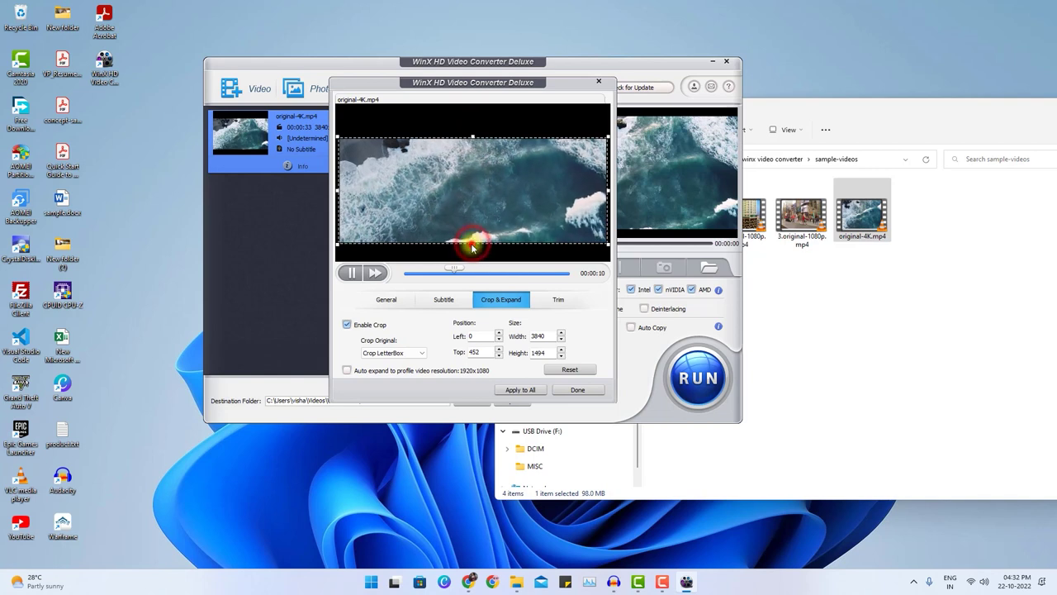
left_click(552, 304)
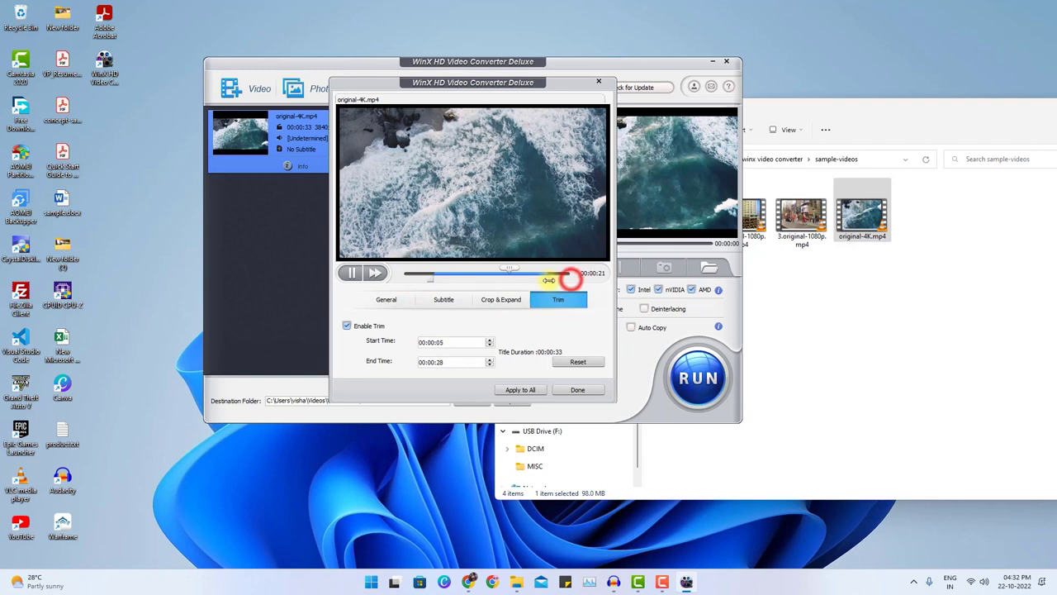
mouse_move(549, 280)
left_mouse_down()
mouse_move(559, 281)
mouse_move(530, 279)
left_mouse_up()
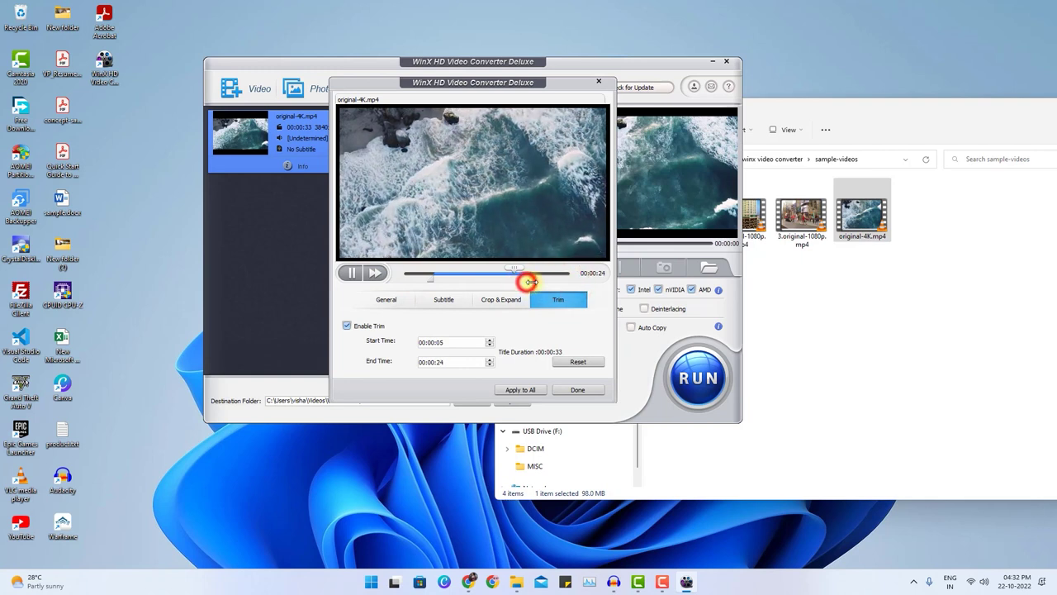
Apply the crop and trim edits to all clips and run the MP4 conversion to completion
left_click(520, 388)
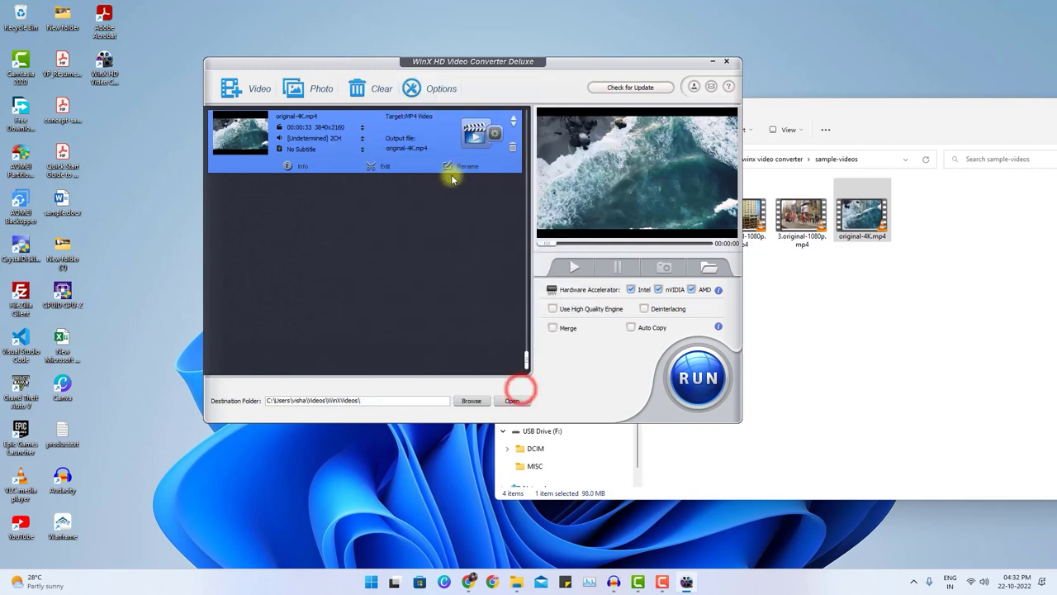
left_click(494, 134)
left_click(398, 243)
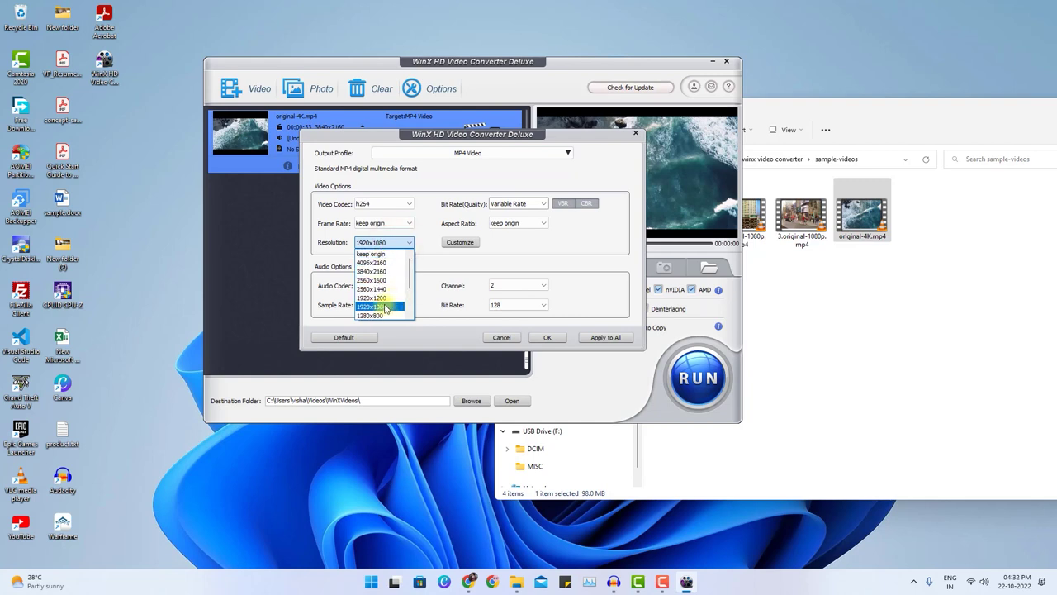
left_click(392, 306)
left_click(591, 335)
left_click(698, 377)
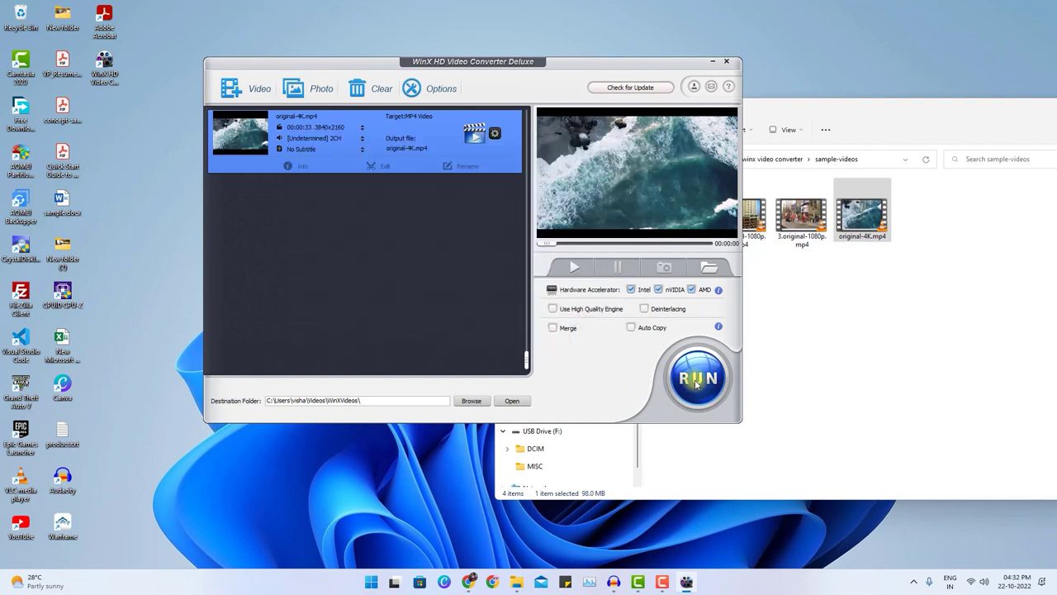
left_click(585, 275)
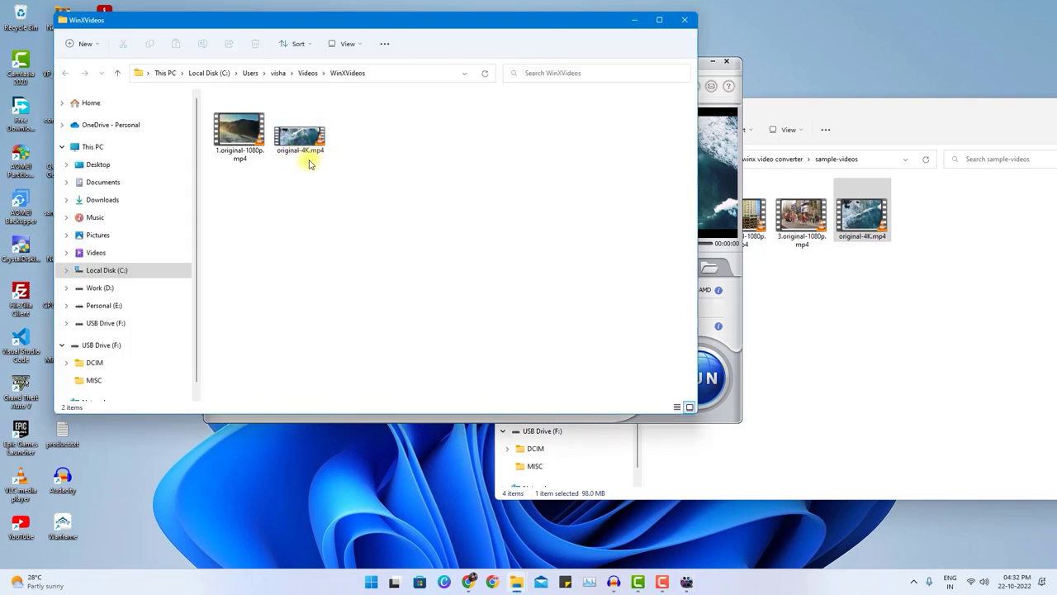
Play the converted original-4K.mp4 in the media player
double_click(301, 146)
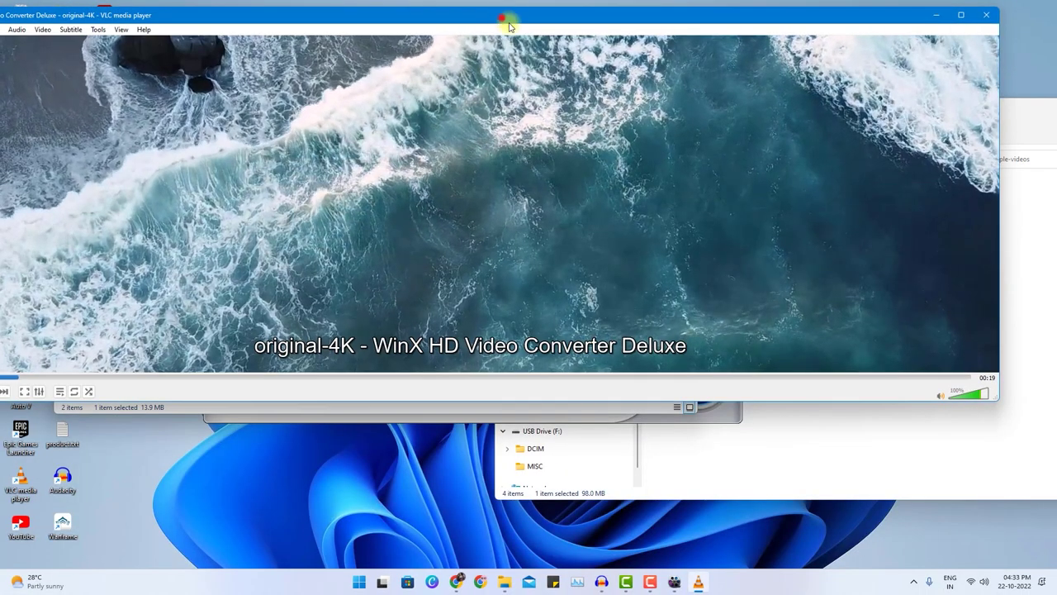
left_click_drag(502, 17, 576, 70)
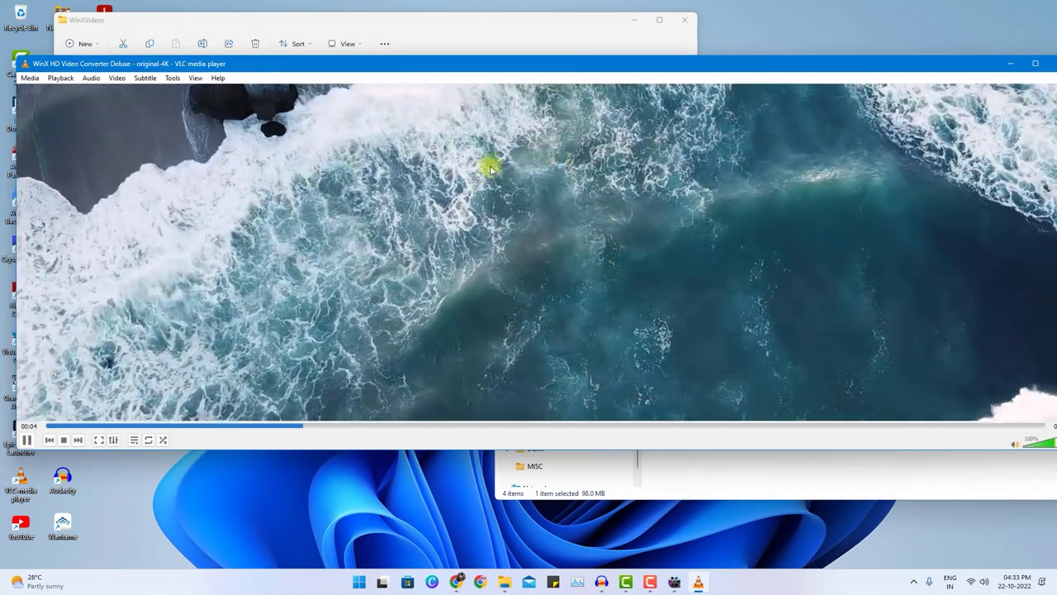
left_click_drag(589, 73, 559, 66)
Delete both converted videos from WinXVideos and remove the clip from the converter's list
key("ctrl+q")
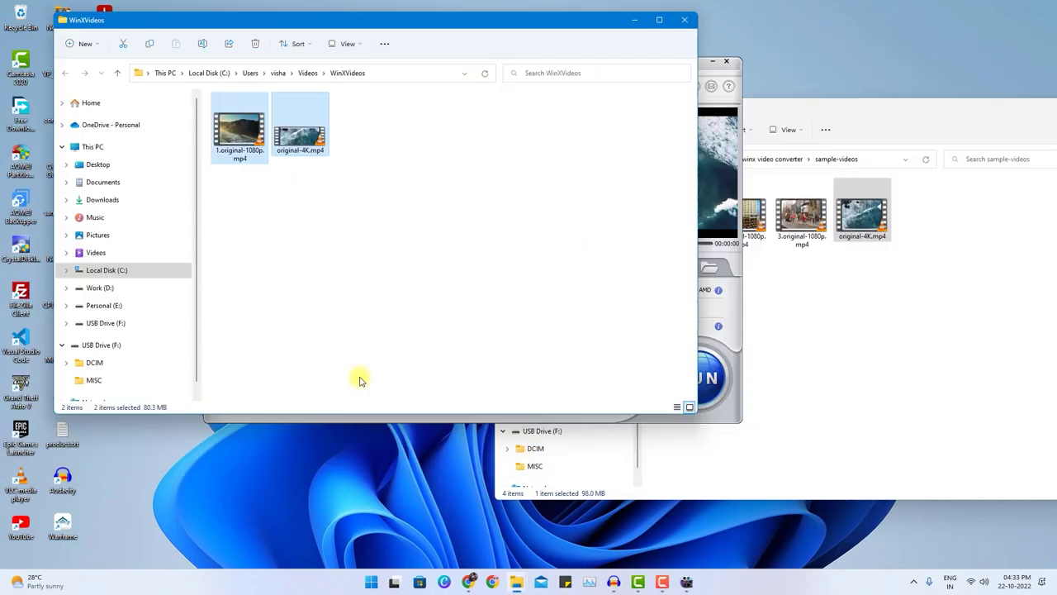
key("Delete")
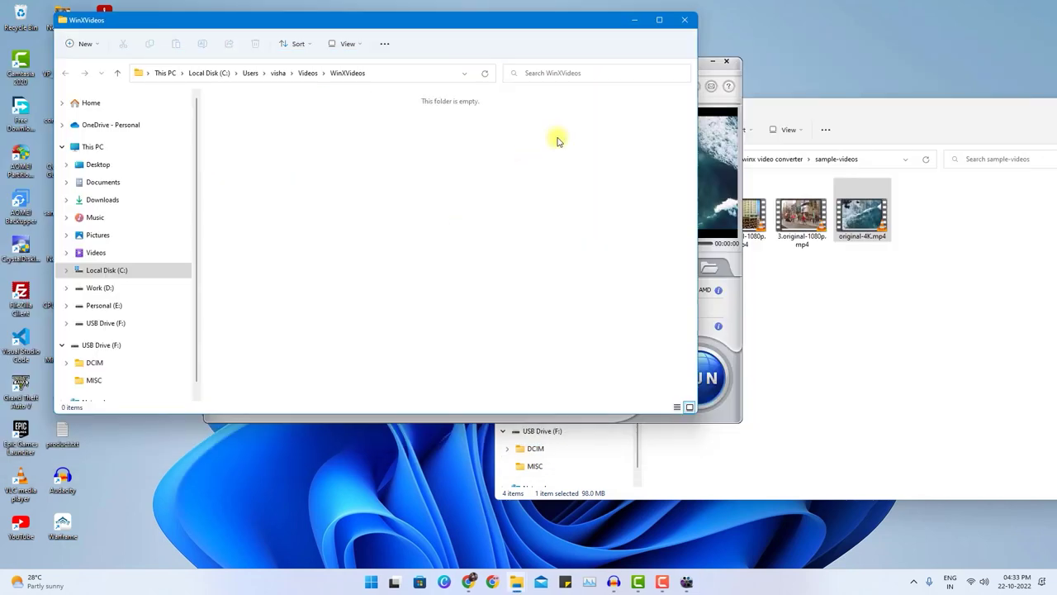
left_click(635, 20)
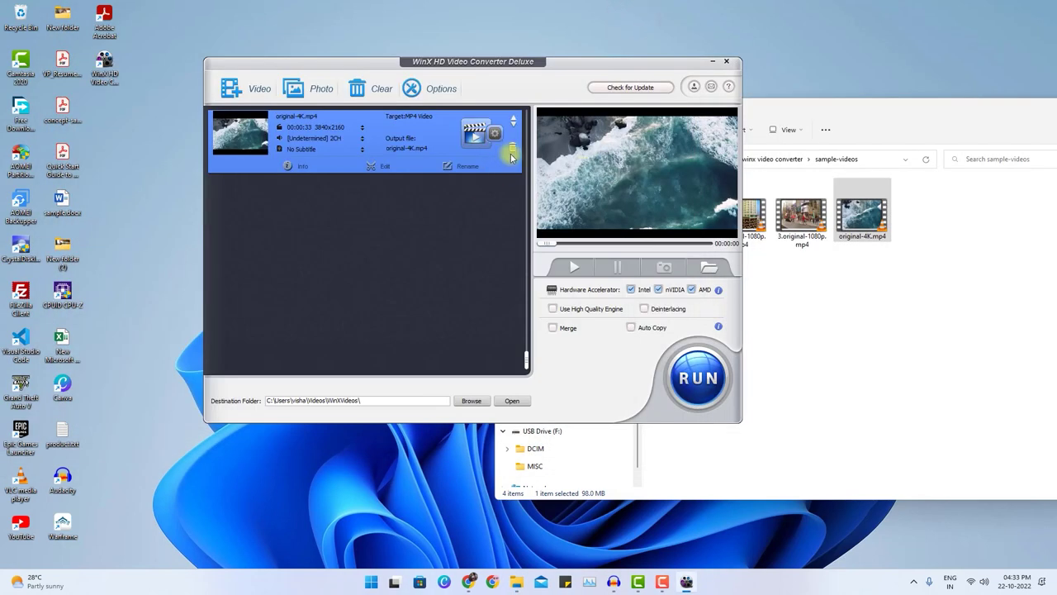
left_click(511, 154)
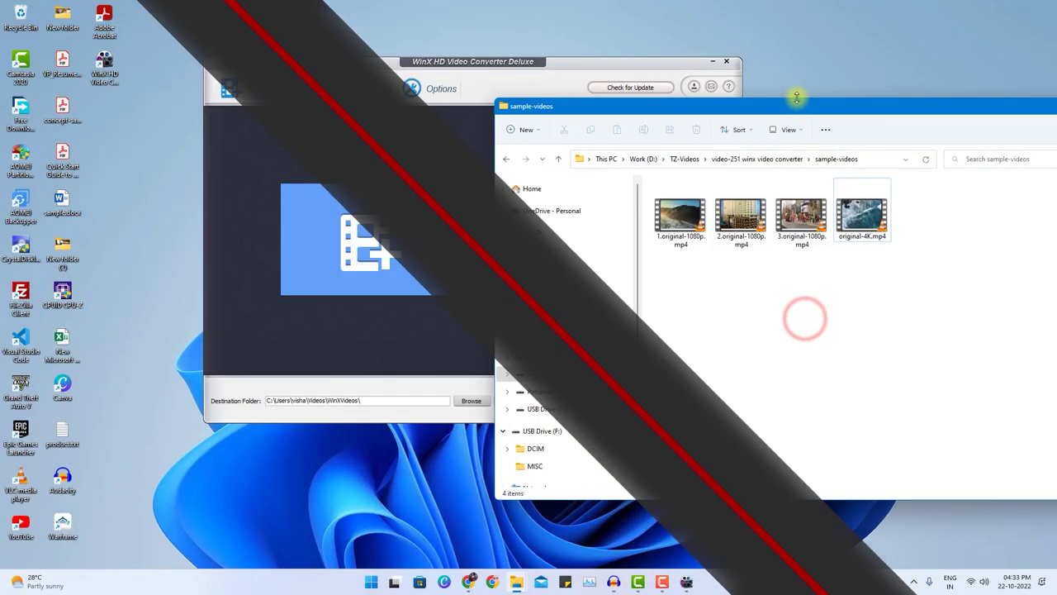
Preview original-4K.mp4 from sample-videos in the media player, then drag it into the converter
left_click_drag(792, 111, 780, 95)
left_click_drag(309, 64, 244, 62)
left_click(746, 328)
left_click(856, 211)
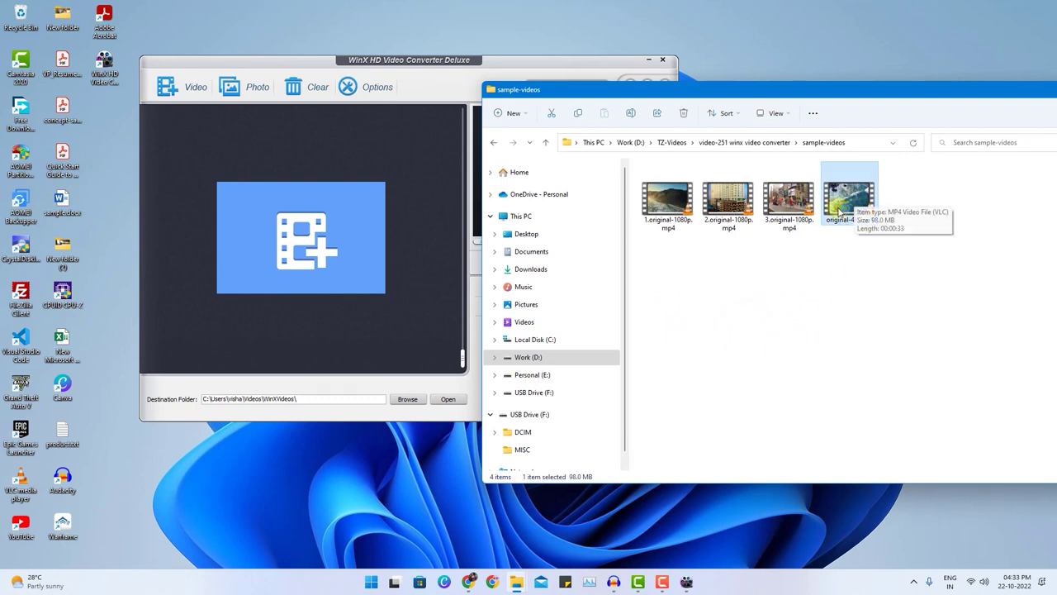
key("Return")
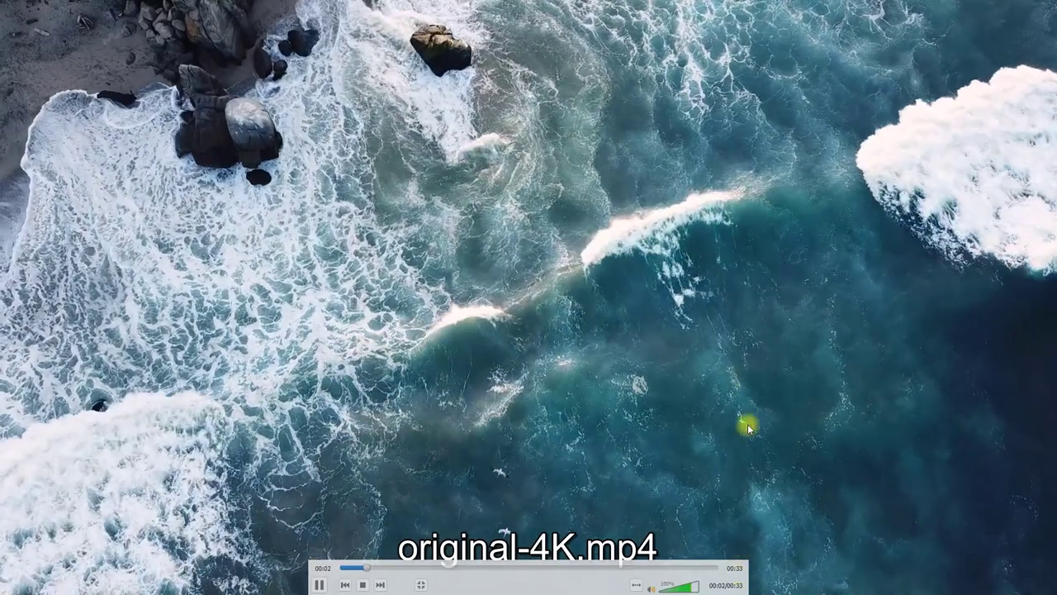
double_click(804, 238)
left_click(1031, 59)
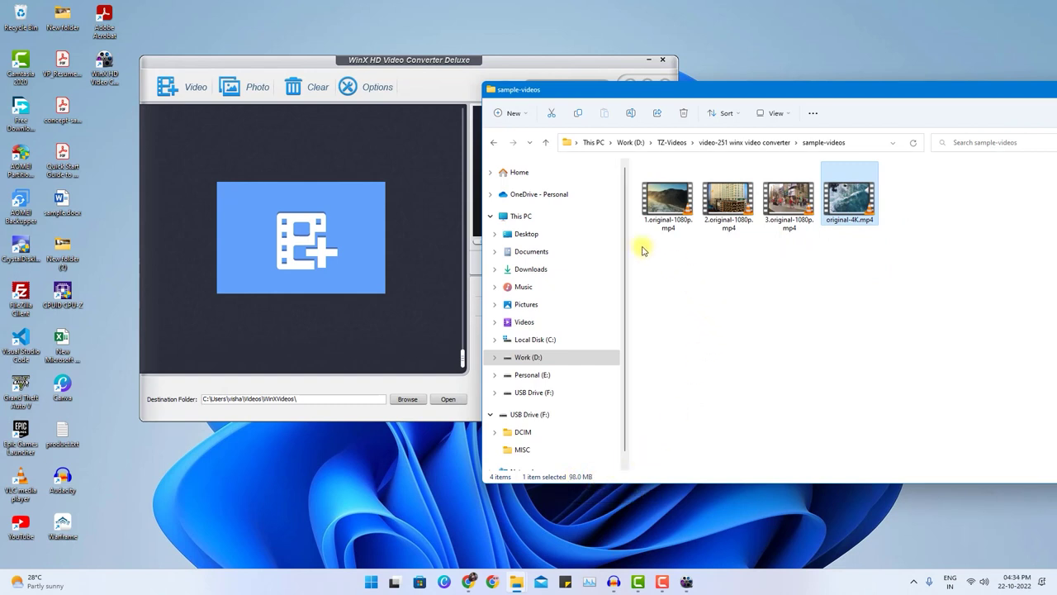
left_click_drag(850, 207, 333, 253)
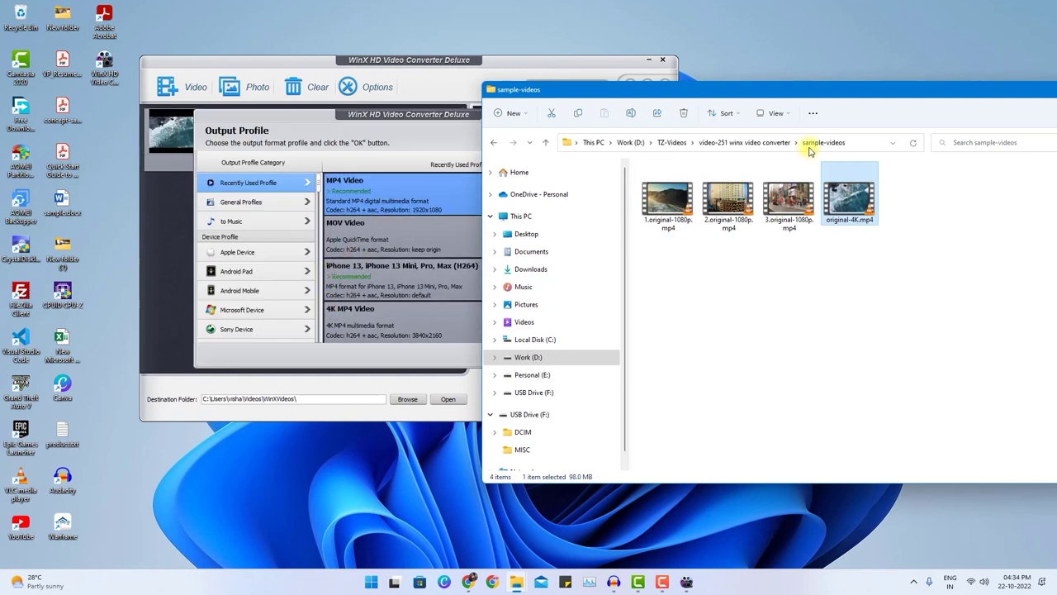
Convert original-4K.mp4 with the General Profiles 4K MP4 Video profile, quality lowered toward LQ
left_click(911, 88)
left_click(941, 101)
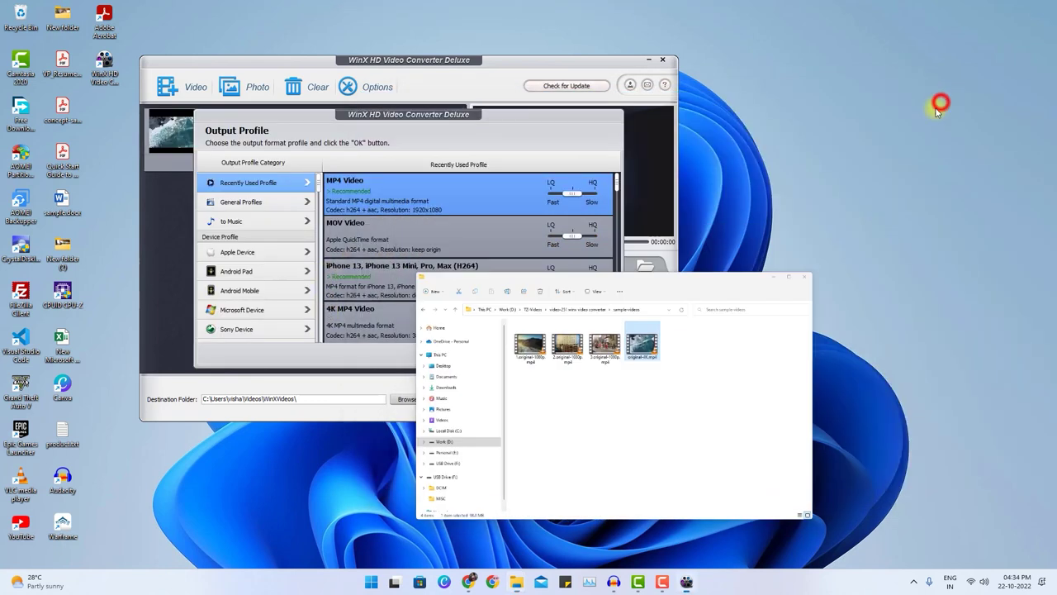
left_click(263, 204)
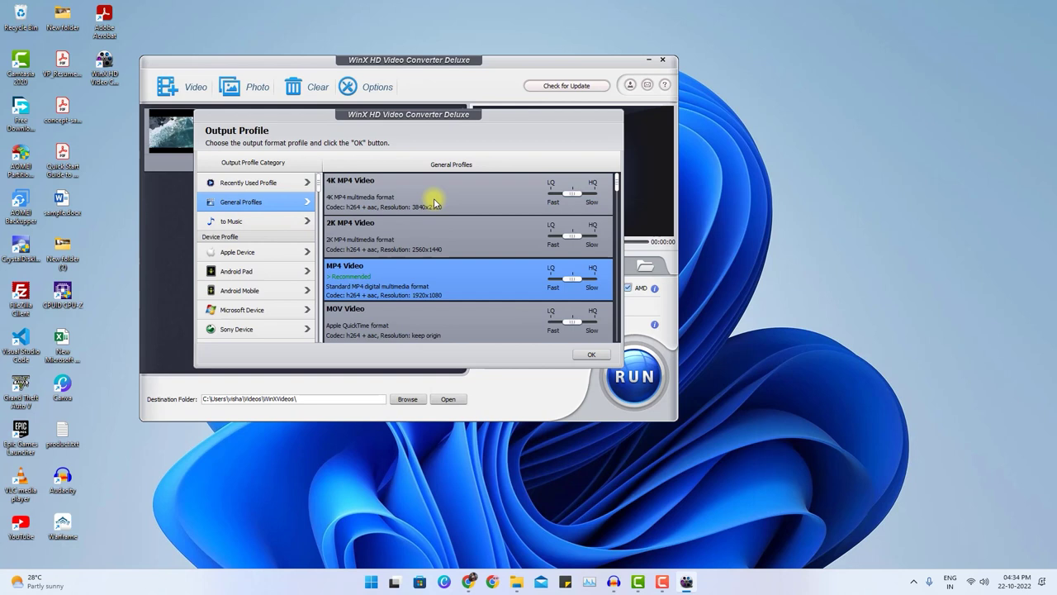
left_click(434, 201)
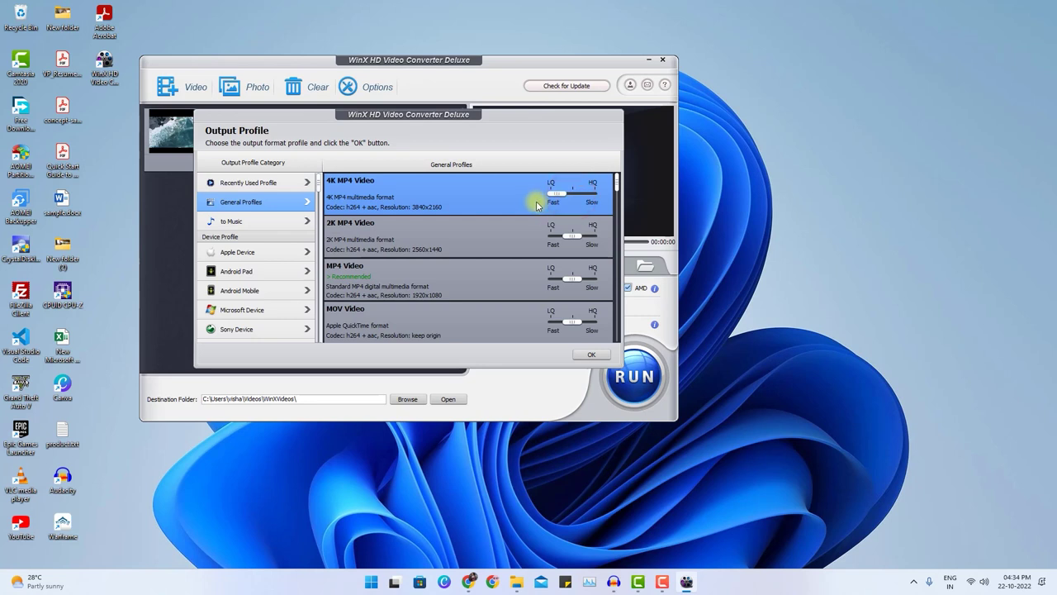
left_click(588, 354)
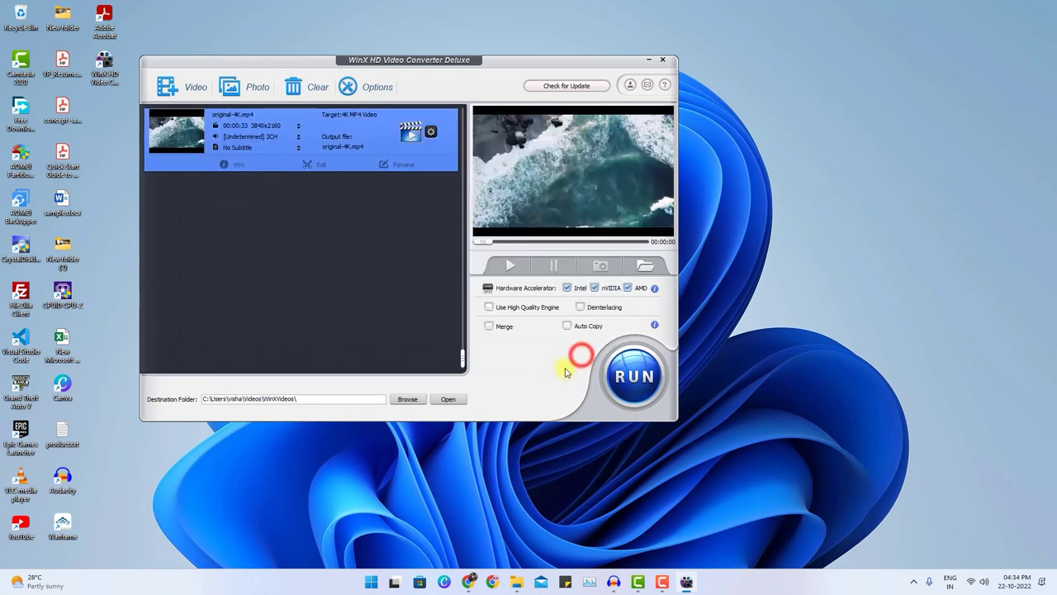
left_click(632, 377)
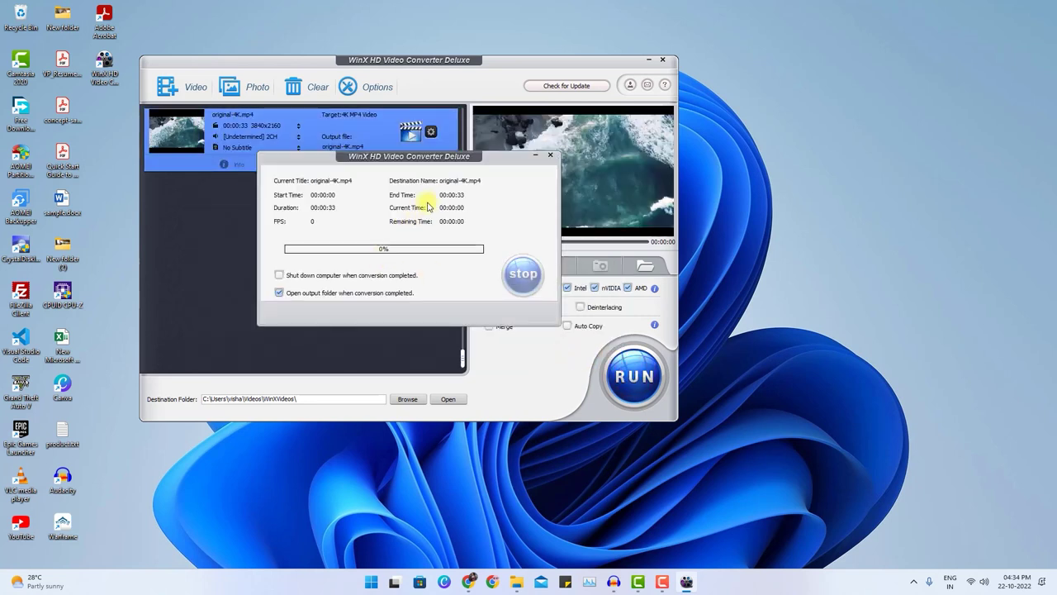
left_click(492, 225)
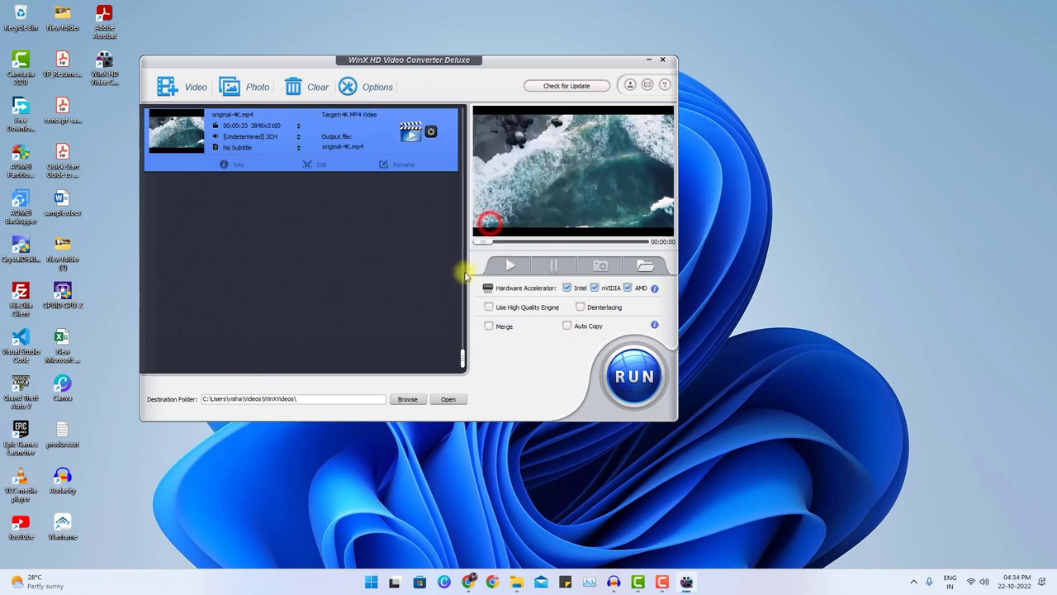
Read the converted original-4K.mp4's properties in WinXVideos: 28.8 MB, 3840×2160 frame
left_click_drag(588, 112, 259, 50)
left_click_drag(707, 104, 806, 94)
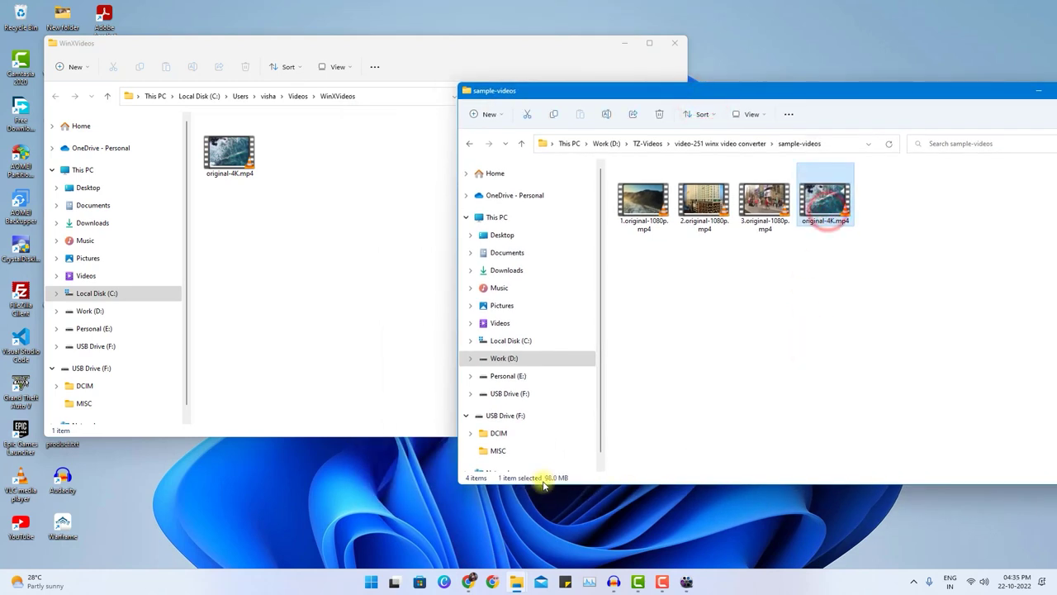
left_click(280, 285)
left_click(235, 165)
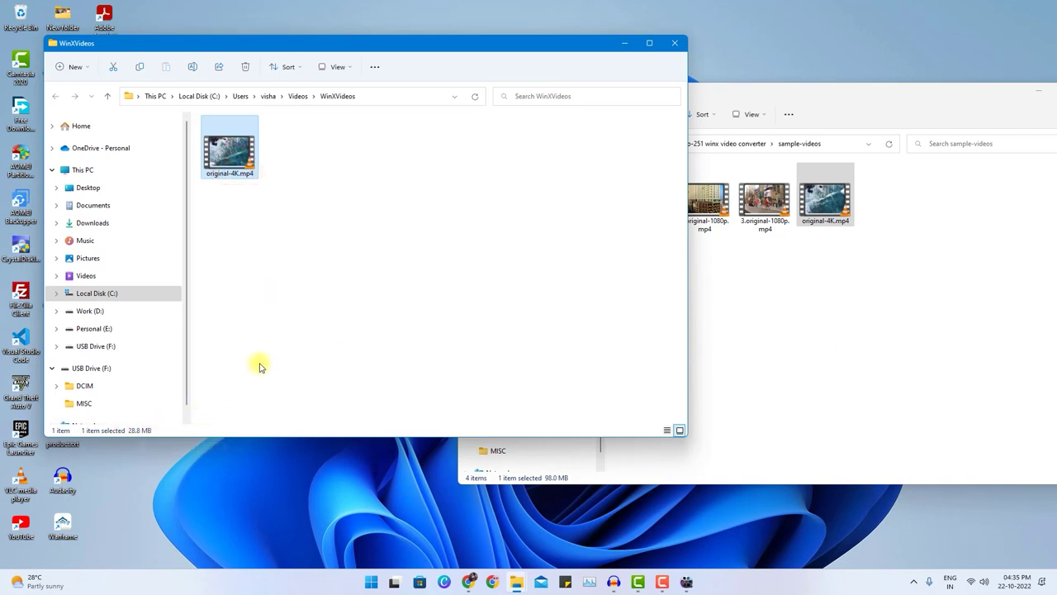
right_click(234, 155)
left_click(278, 276)
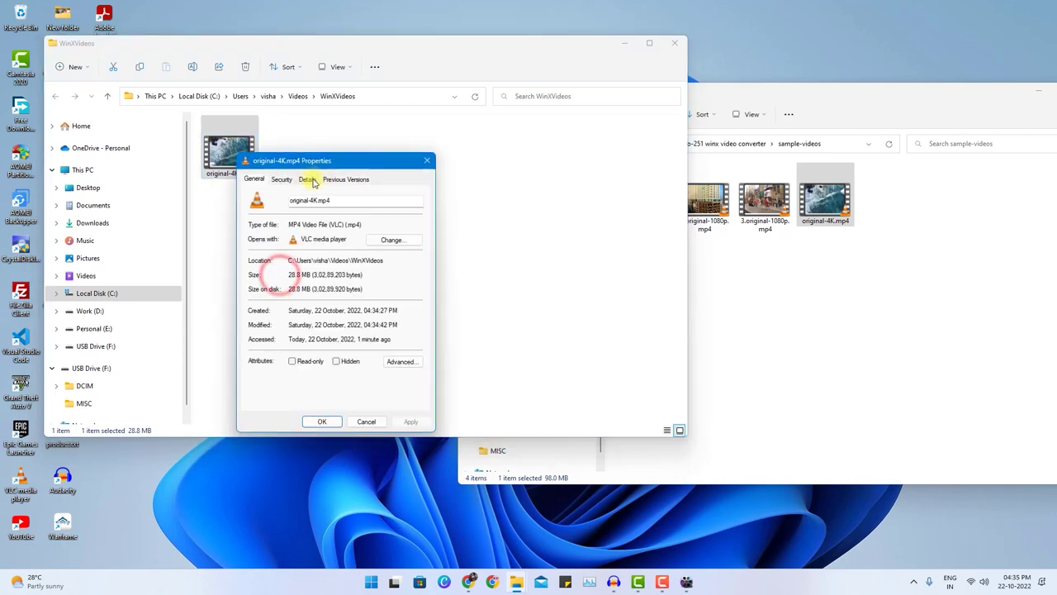
left_click(308, 180)
left_click(322, 294)
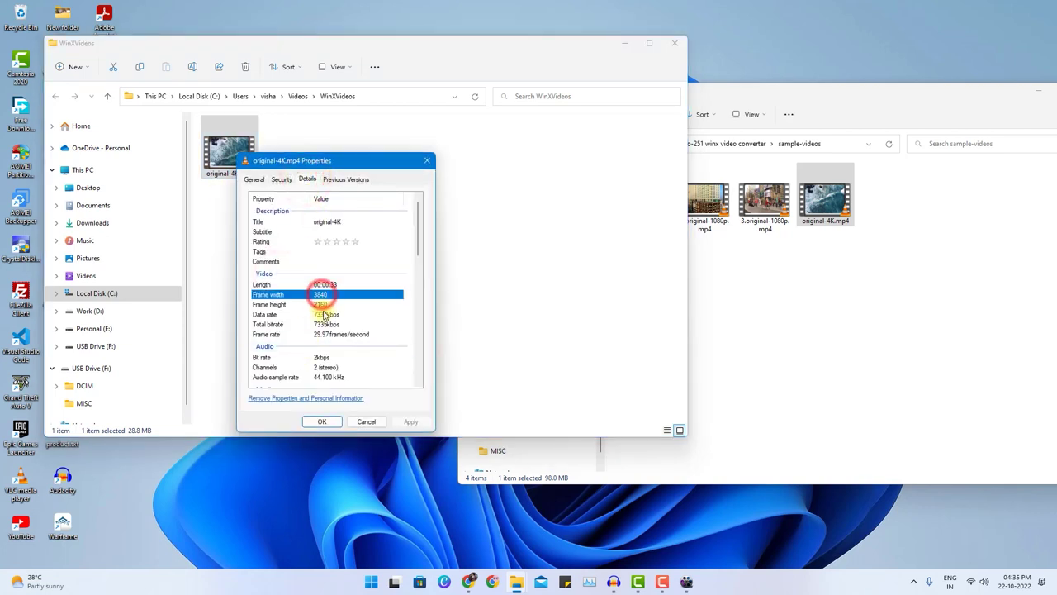
left_click(426, 163)
Open the compressed original-4K.mp4 in VLC and switch it to full-screen playback
double_click(234, 161)
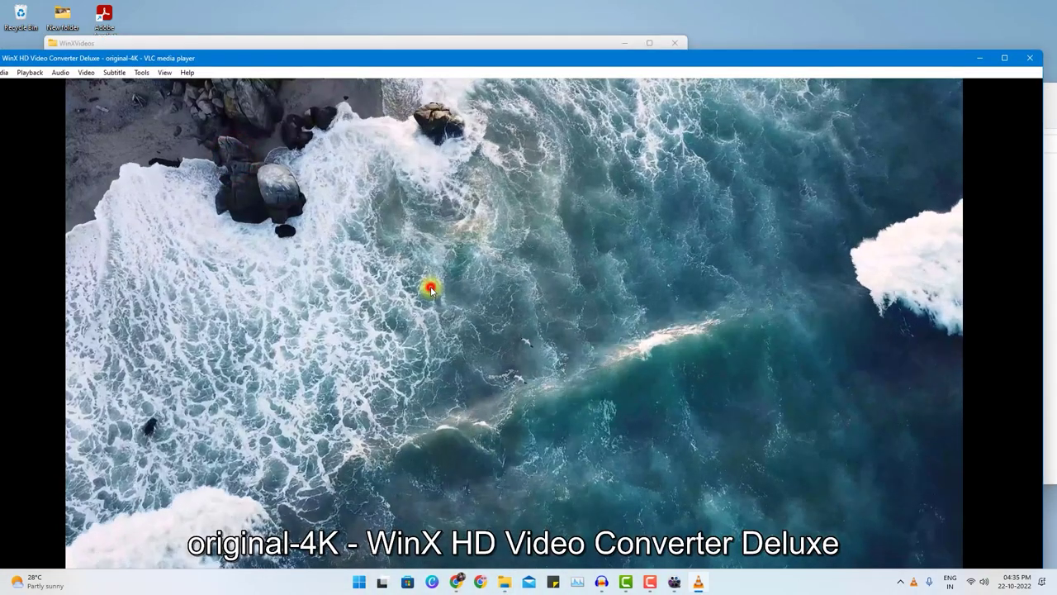
double_click(430, 286)
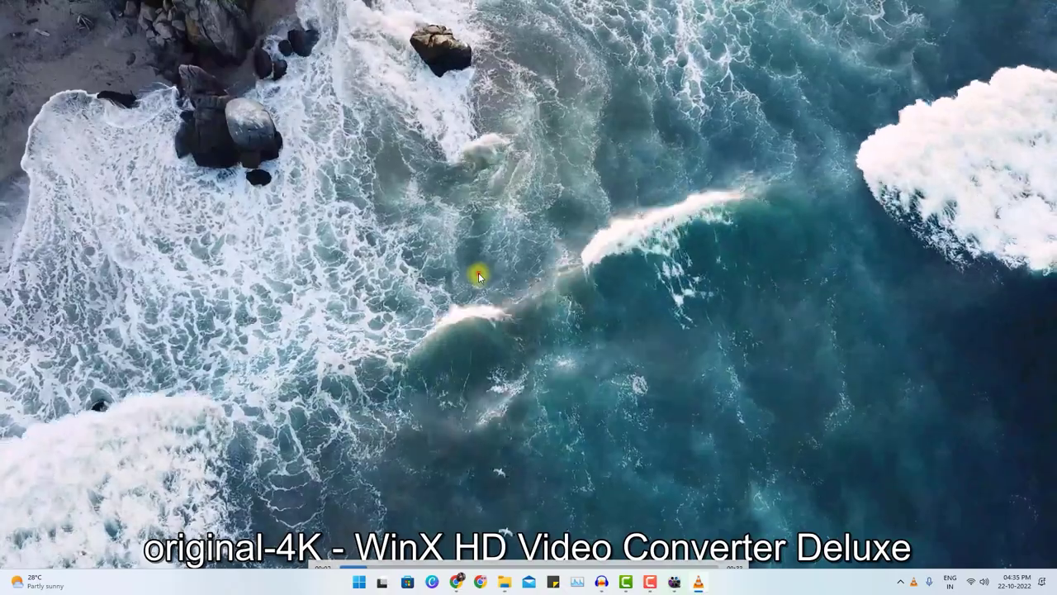